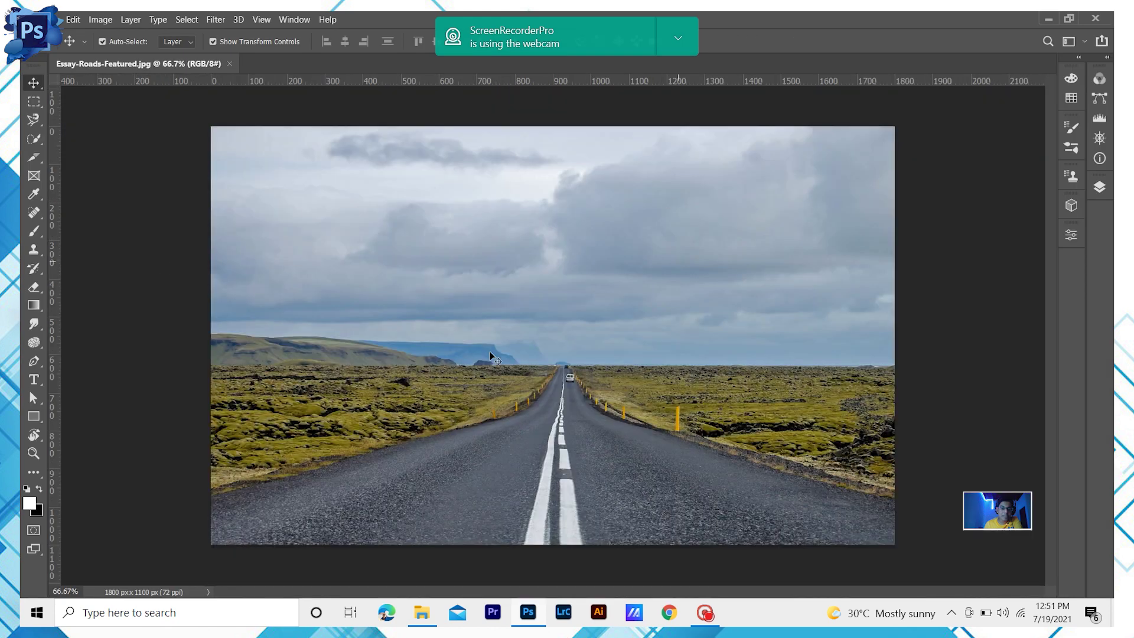
Step: Place the photo of the man standing in the alley from the Downloads folder onto the road image as a new layer
left_click(422, 613)
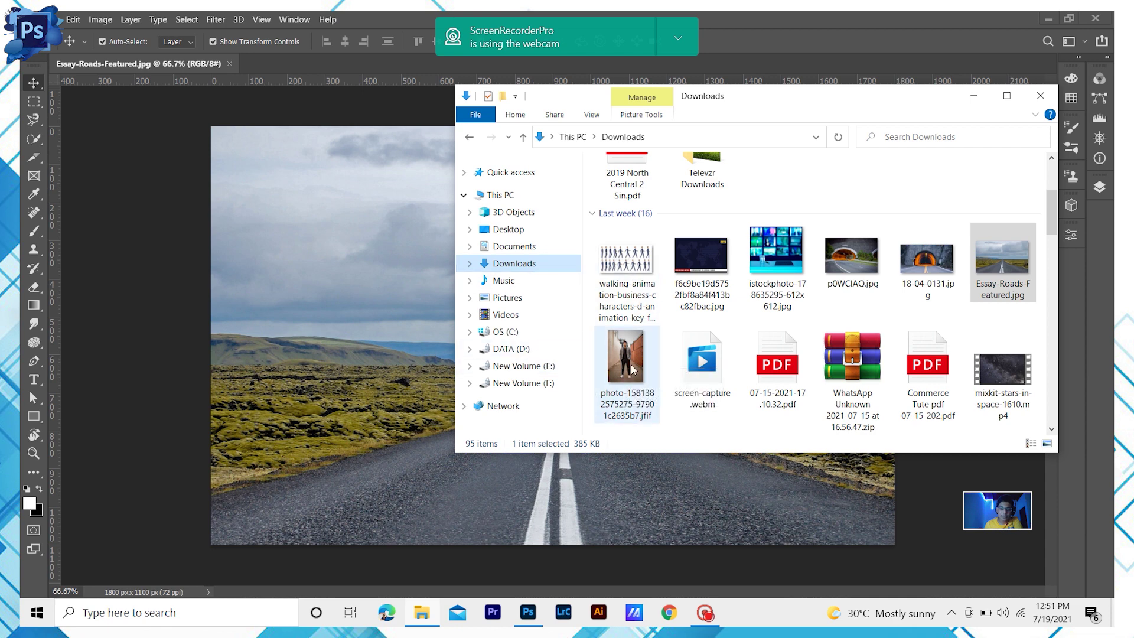
left_click(334, 348)
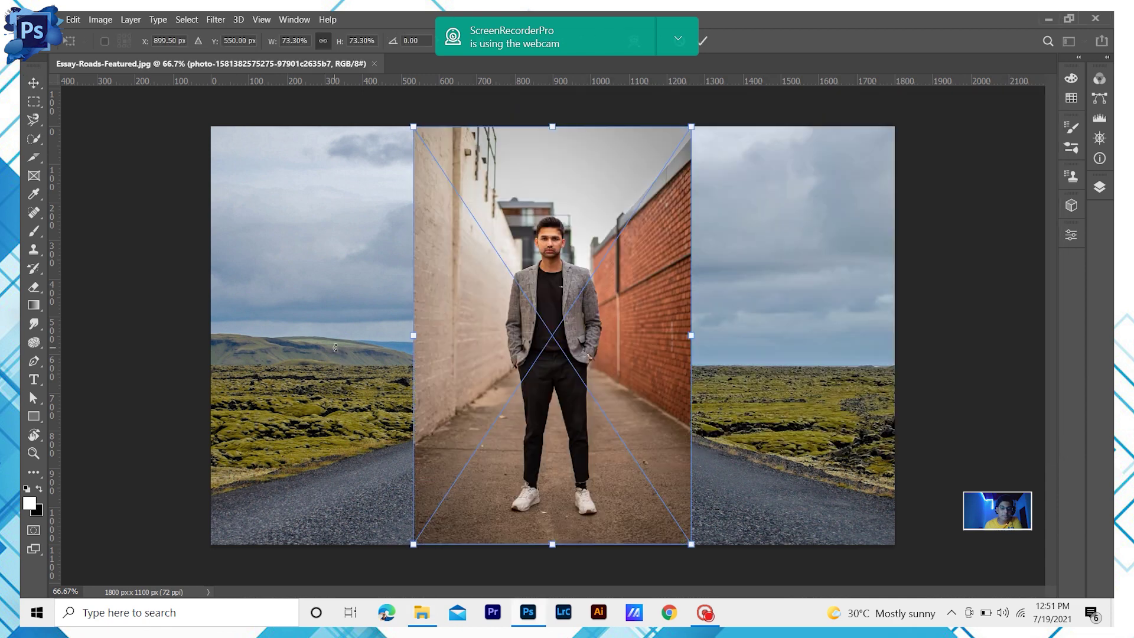
key("Return")
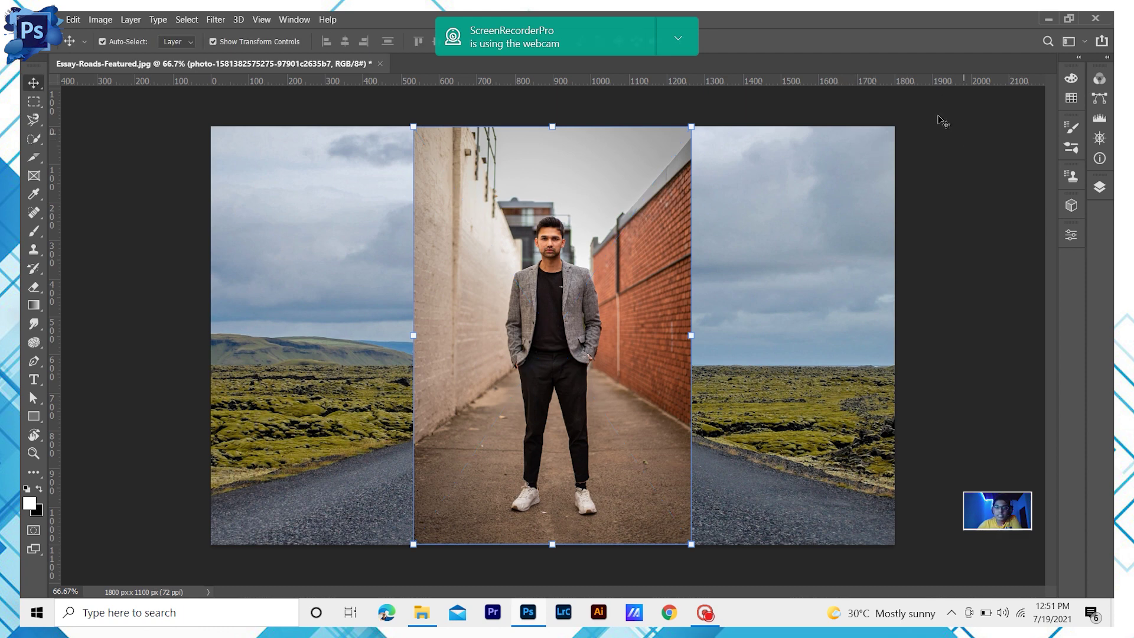
Step: Show the Layers panel and rasterize the placed photo's layer
left_click(292, 20)
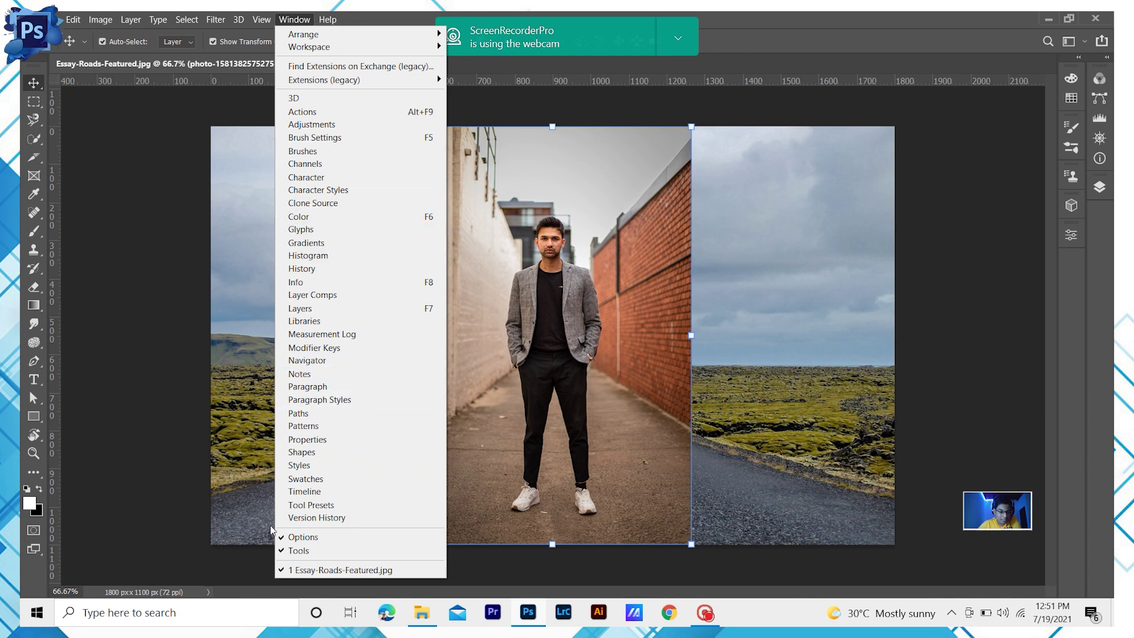
left_click(327, 310)
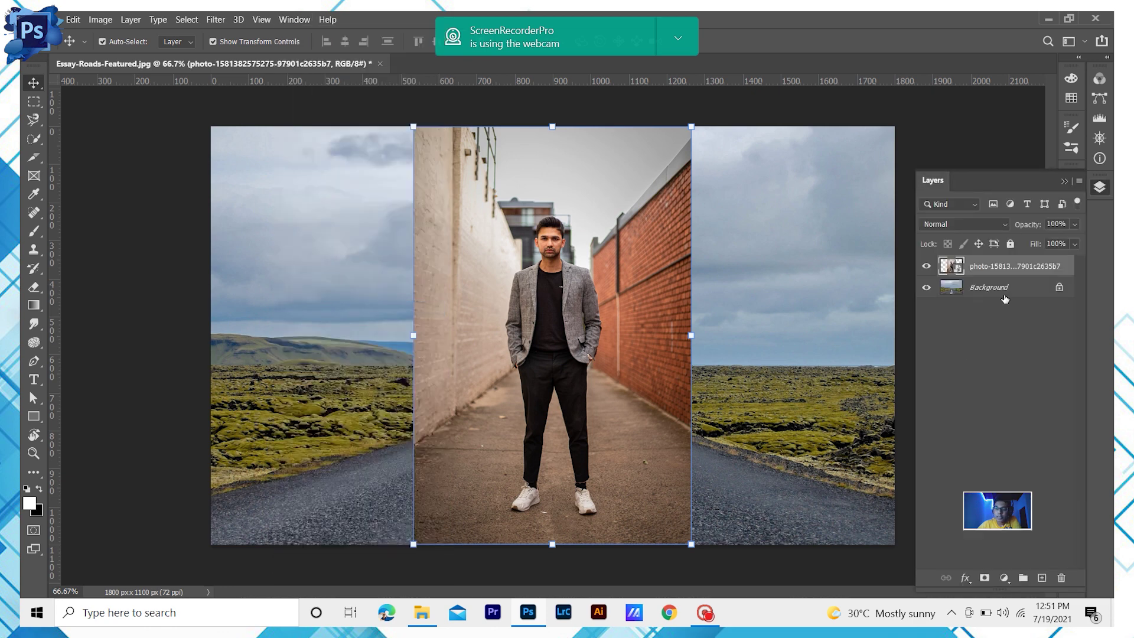
right_click(1002, 270)
left_click(1076, 266)
right_click(1035, 269)
key("Escape")
left_click(962, 417)
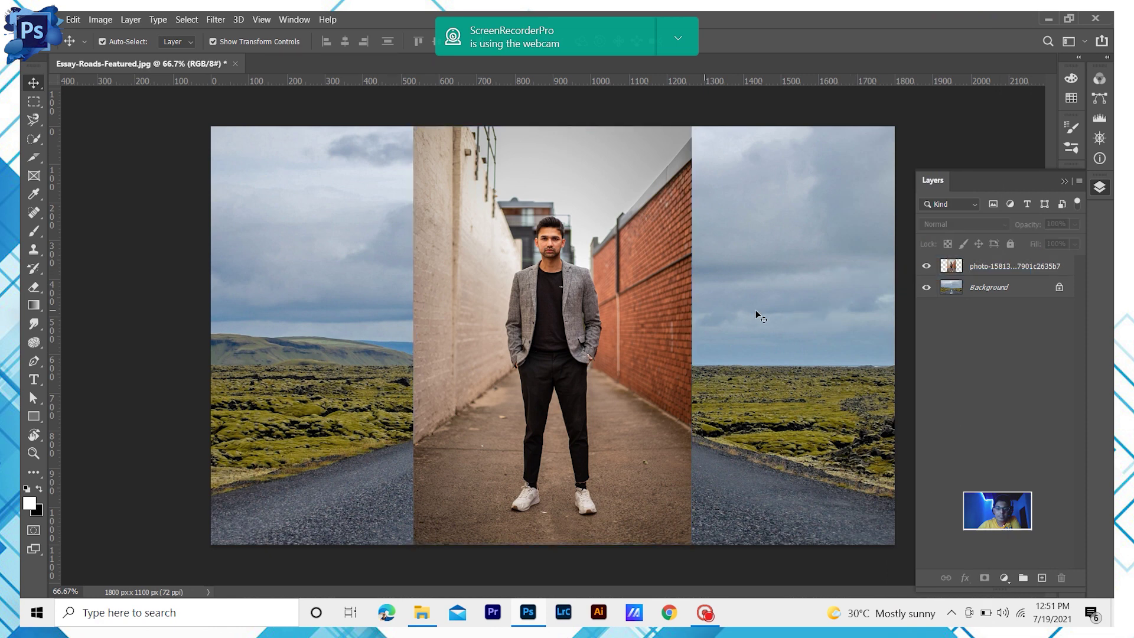
Step: Scale the photo of the man to about 88% and move it to about X 990 px, Y 571 px over the road
left_click(580, 303)
left_click_drag(660, 198, 622, 196)
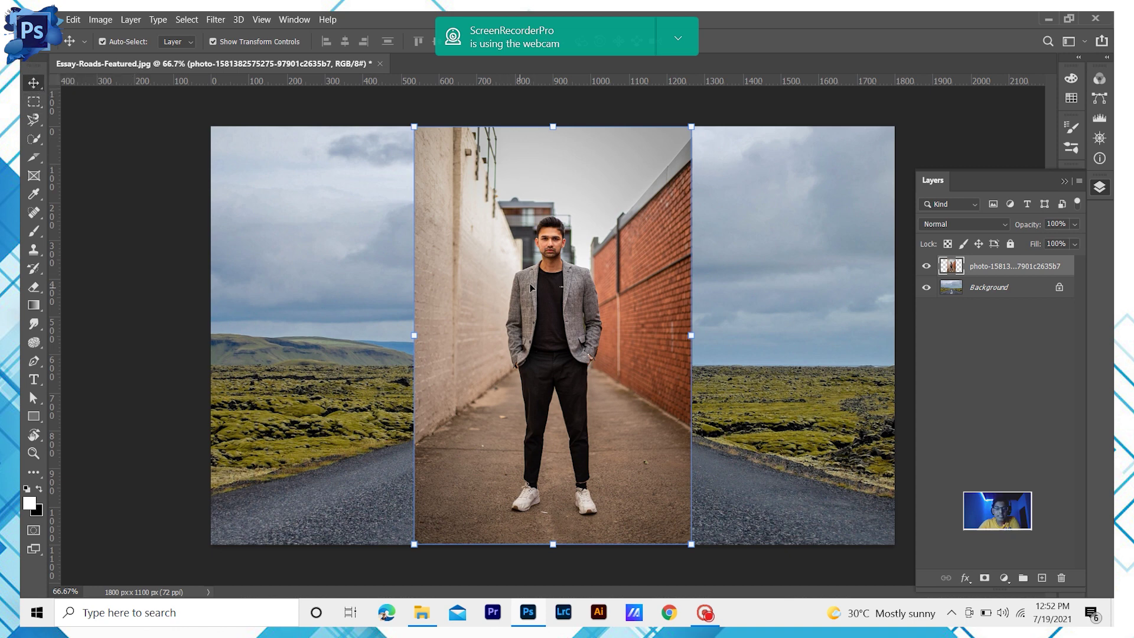
mouse_move(566, 236)
left_mouse_down()
mouse_move(585, 278)
mouse_move(568, 238)
left_mouse_up()
left_click_drag(691, 126, 757, 236)
left_click_drag(557, 314, 608, 296)
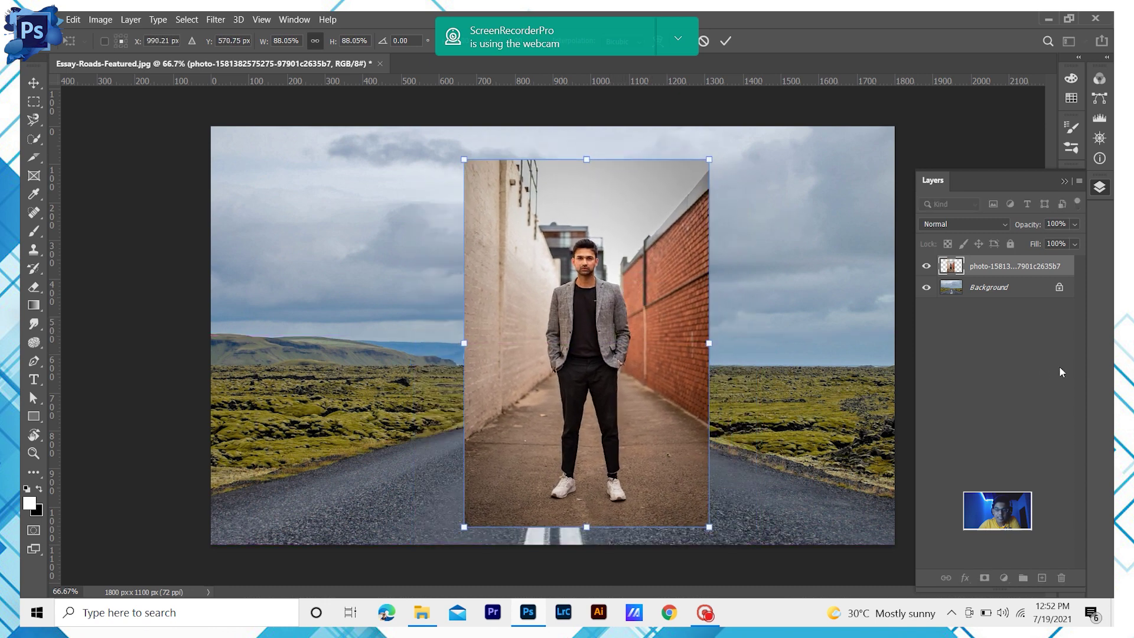
left_click(1041, 366)
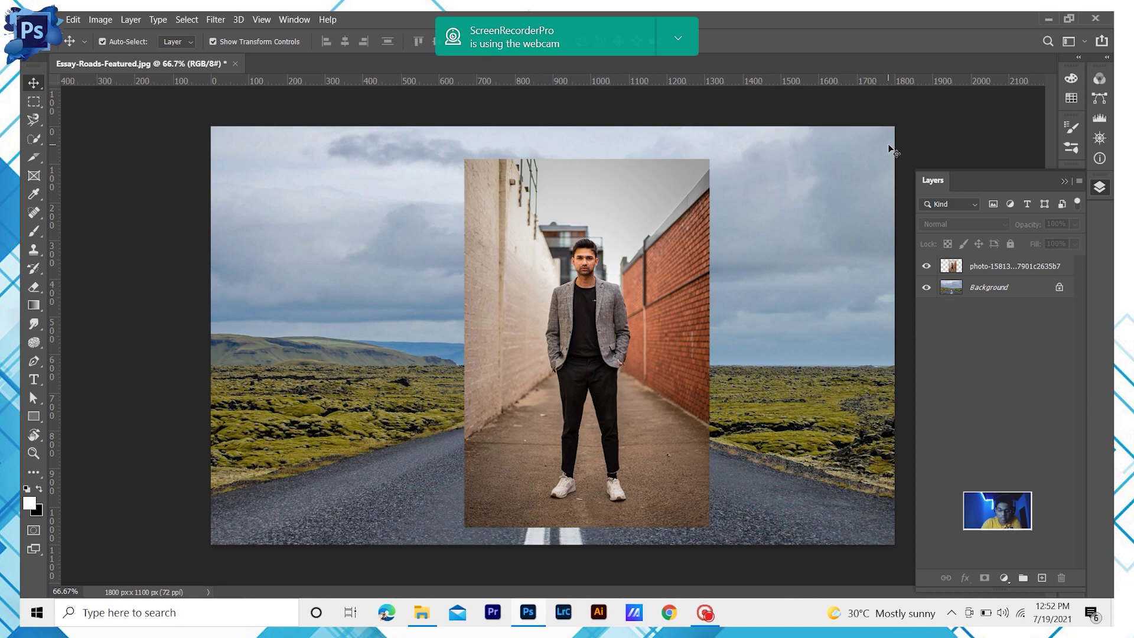
Step: Examine the man's photo at different magnifications, up to 500%, ending with the whole canvas in view
key("ctrl+plus")
key("ctrl+plus")
key("ctrl+plus")
key("ctrl+plus")
key("ctrl+plus")
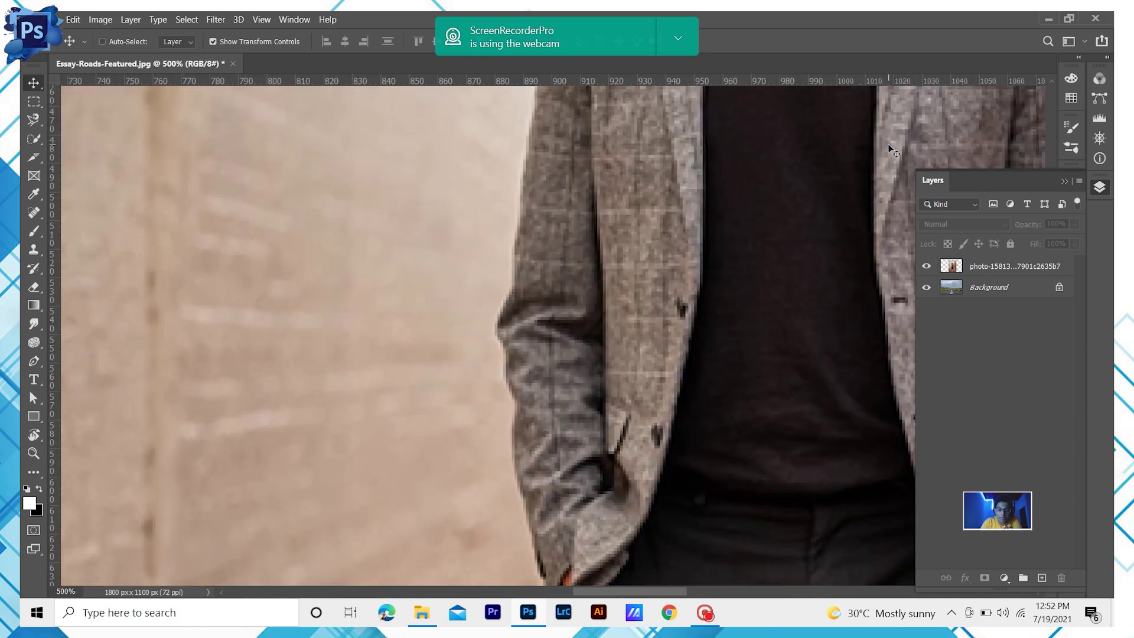
key("ctrl+minus")
key("ctrl+minus")
key("ctrl+minus")
key("ctrl+minus")
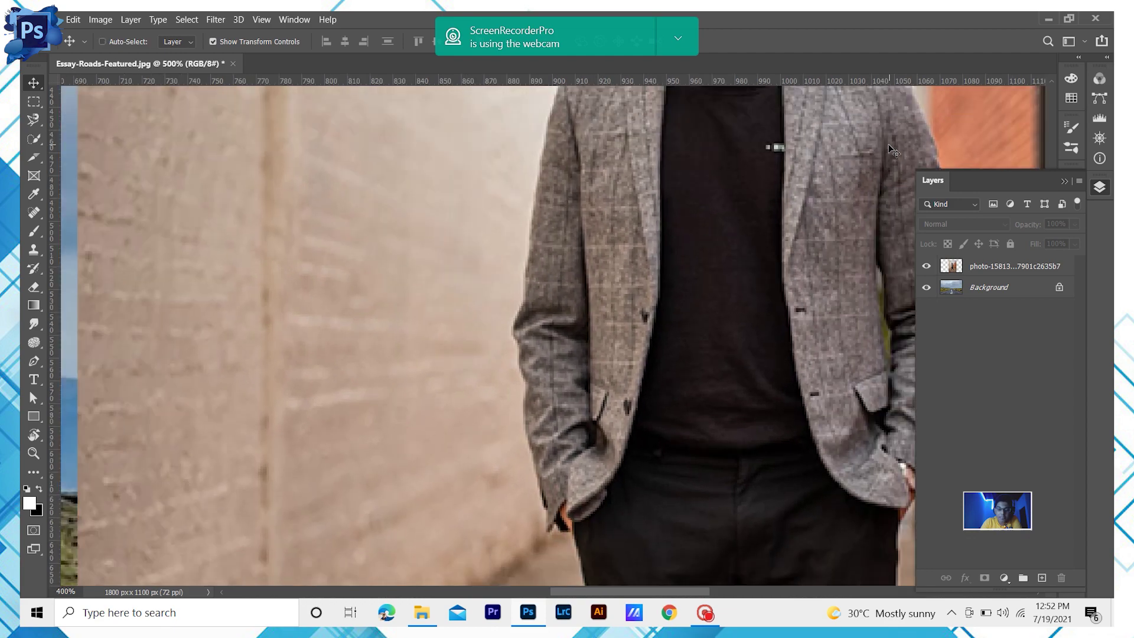
key("ctrl+minus")
key("ctrl+plus")
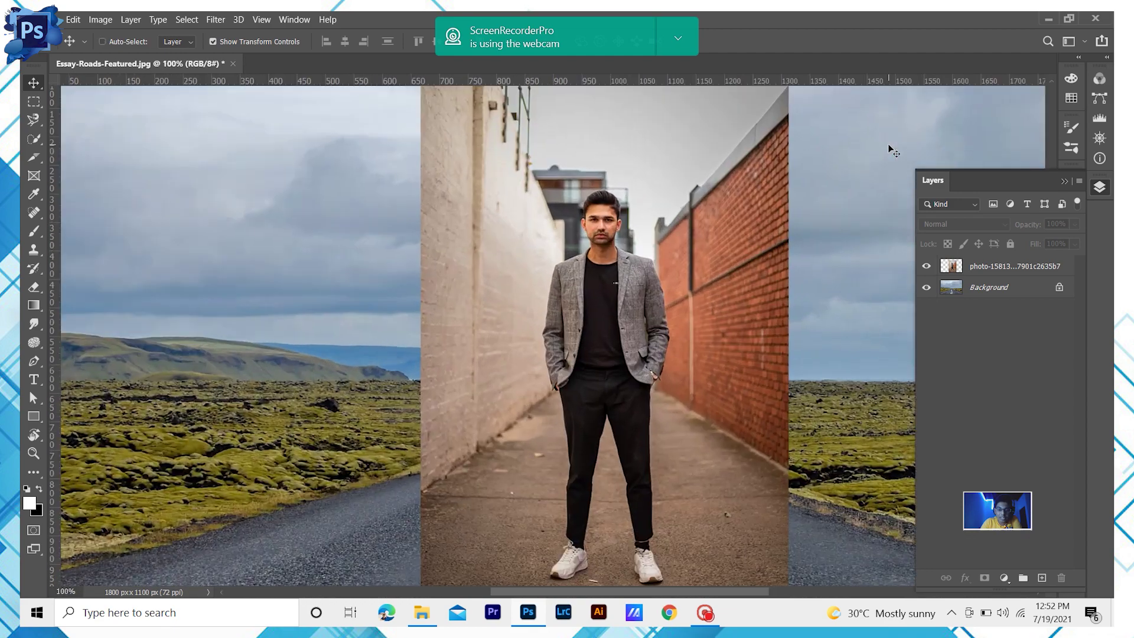
key("ctrl+plus")
key("ctrl+plus")
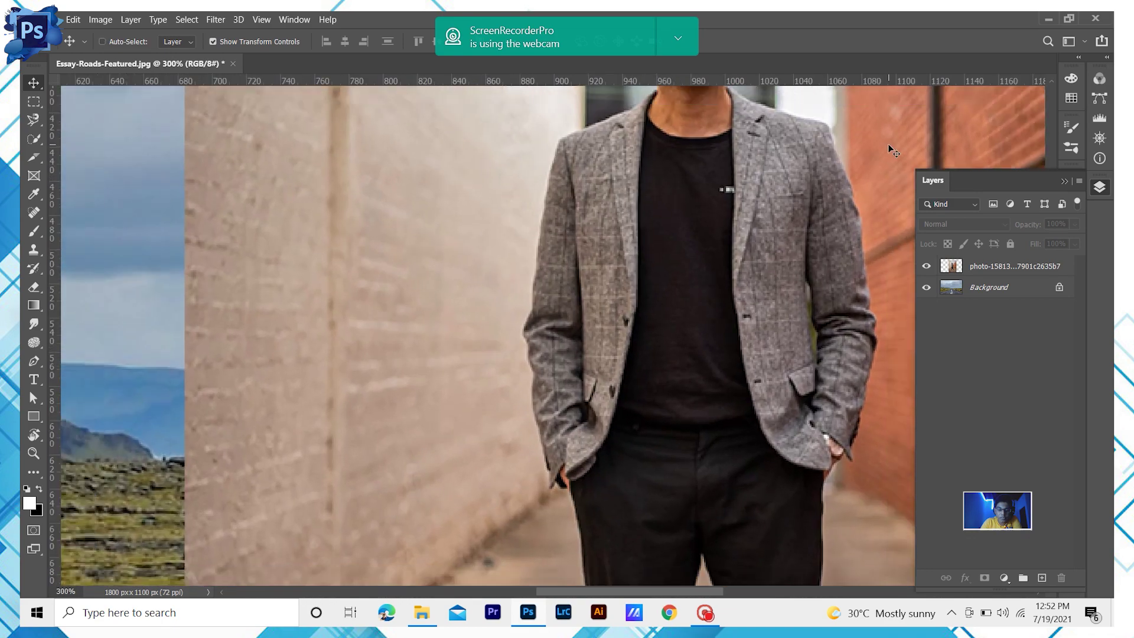
key("ctrl+minus")
key("ctrl+minus")
key("ctrl+minus")
key("ctrl+plus")
key("ctrl+minus")
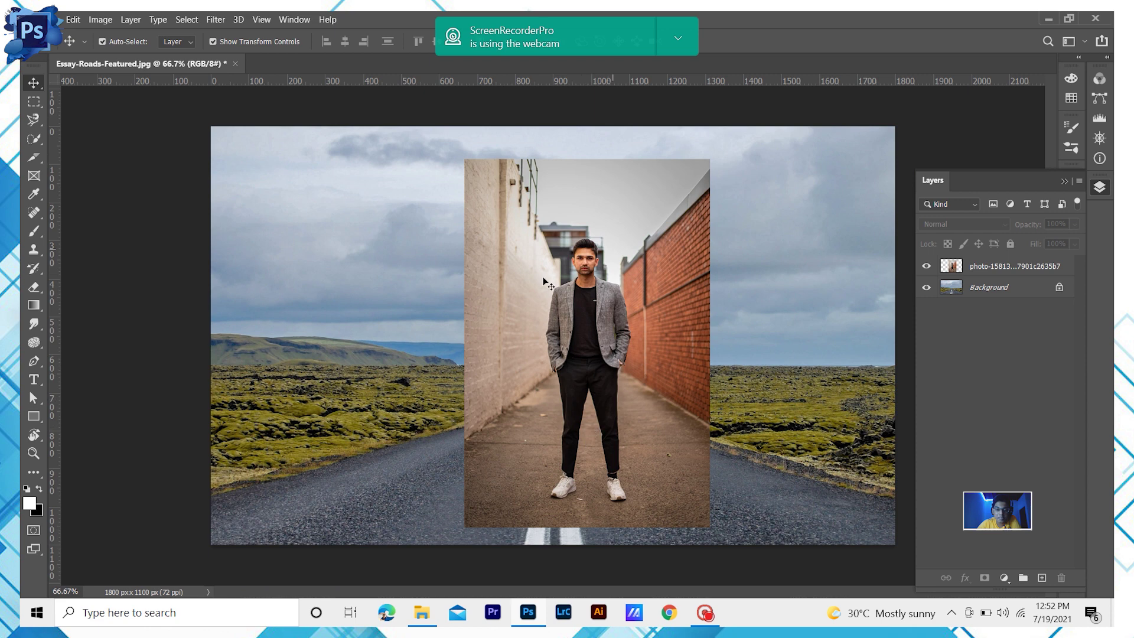
Step: Look through the variants of the marquee, lasso and quick selection tools
left_click(27, 142)
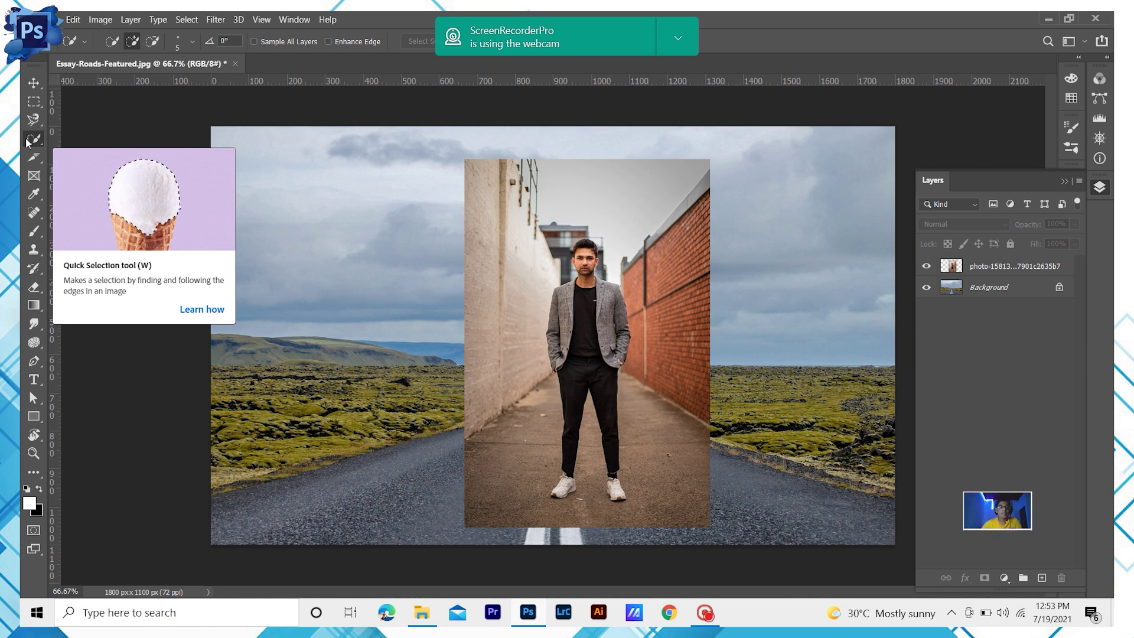
left_click(33, 121)
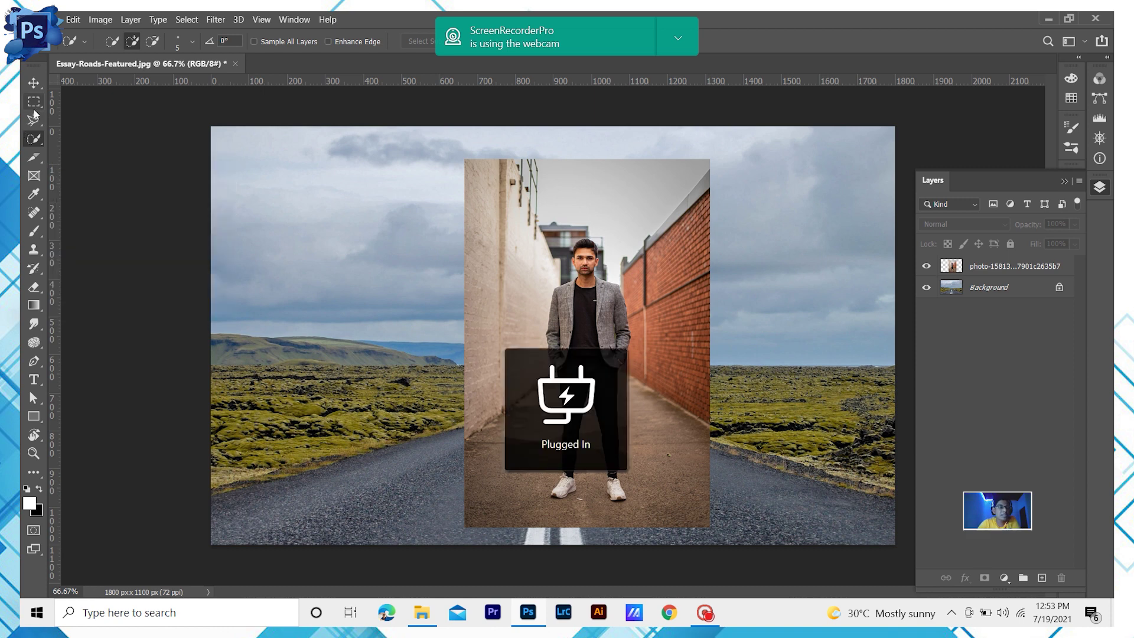
left_click(35, 104)
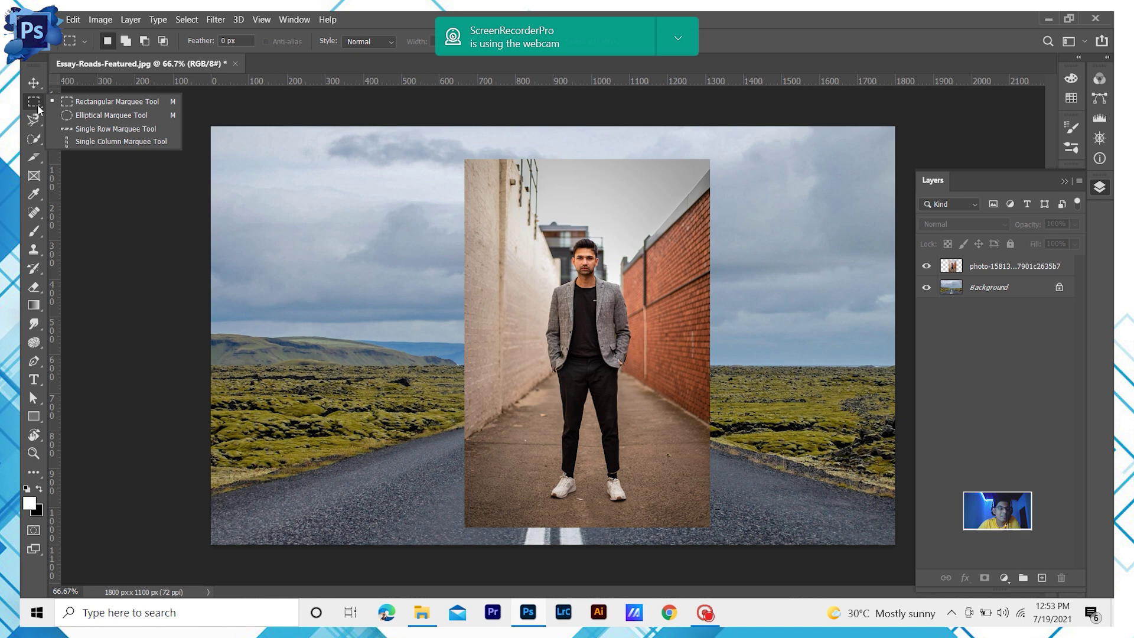
left_click(35, 118)
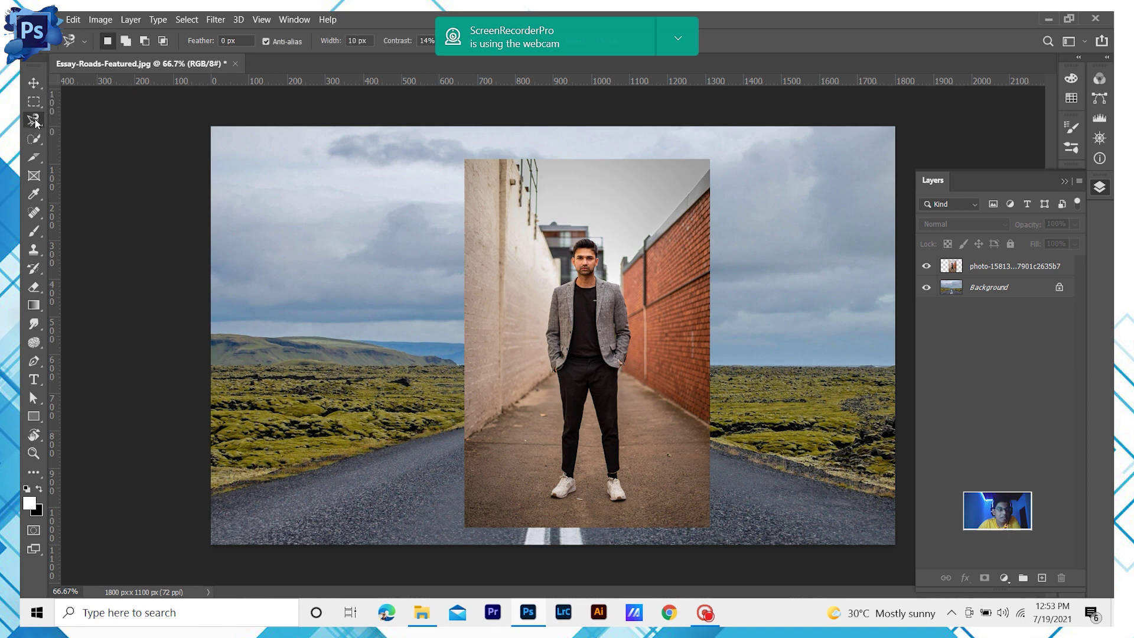
left_click(35, 121)
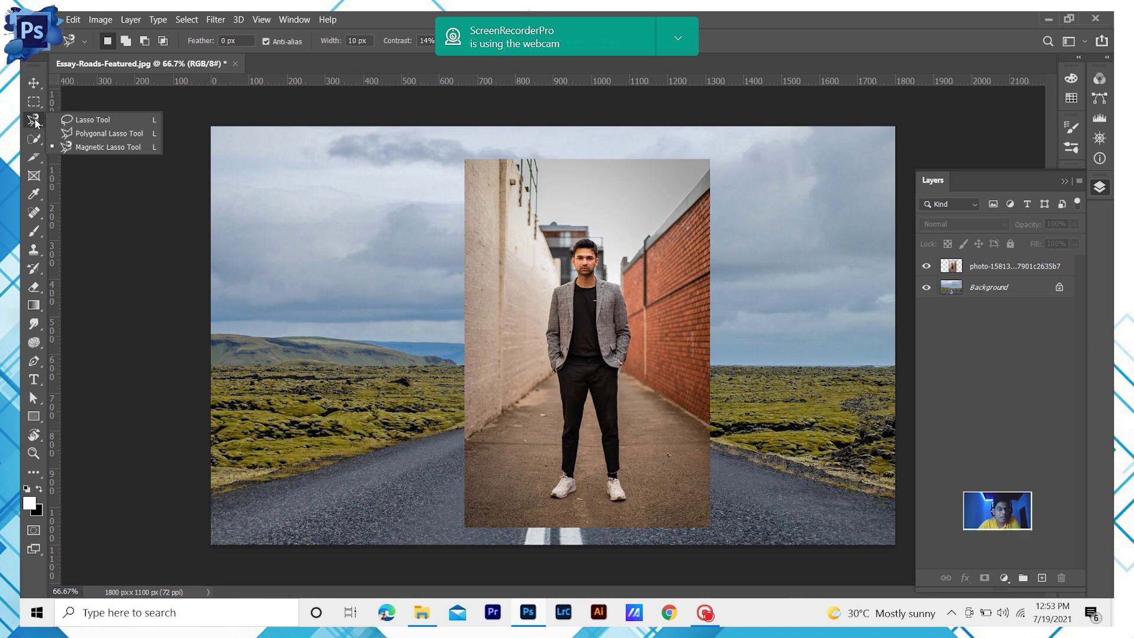
left_click(36, 139)
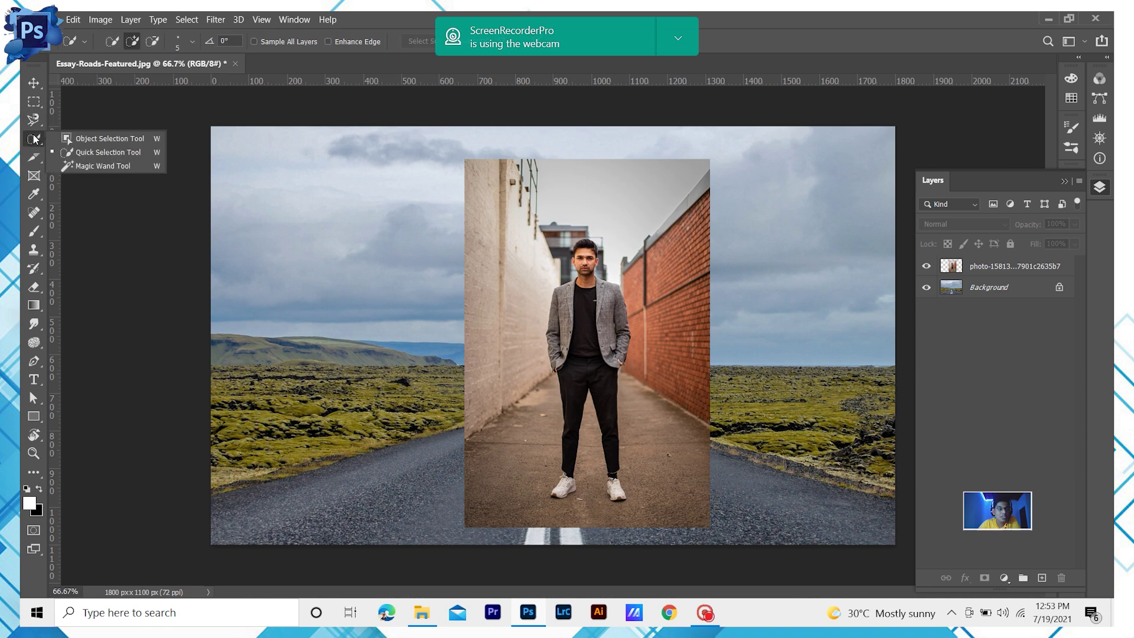
left_click(36, 121)
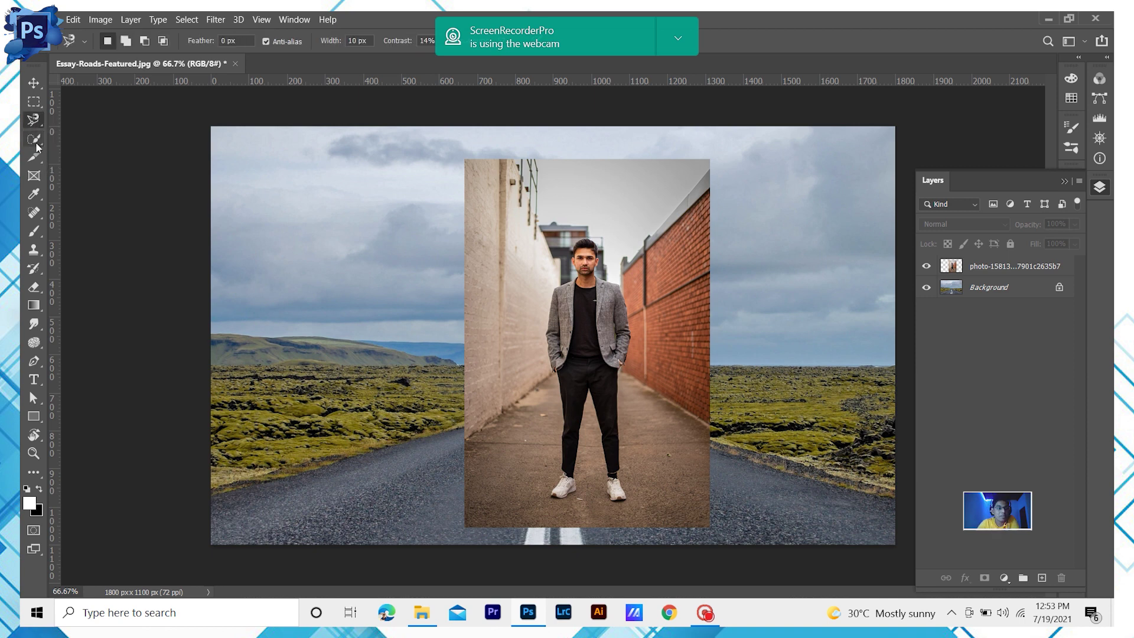
left_click(35, 138)
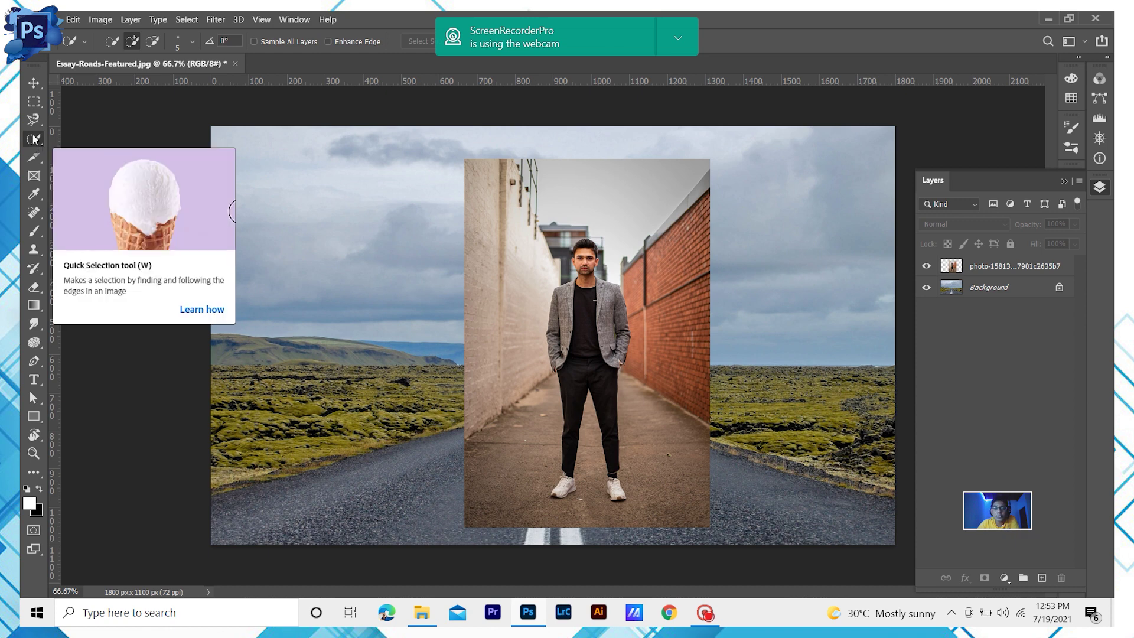
left_click(34, 121)
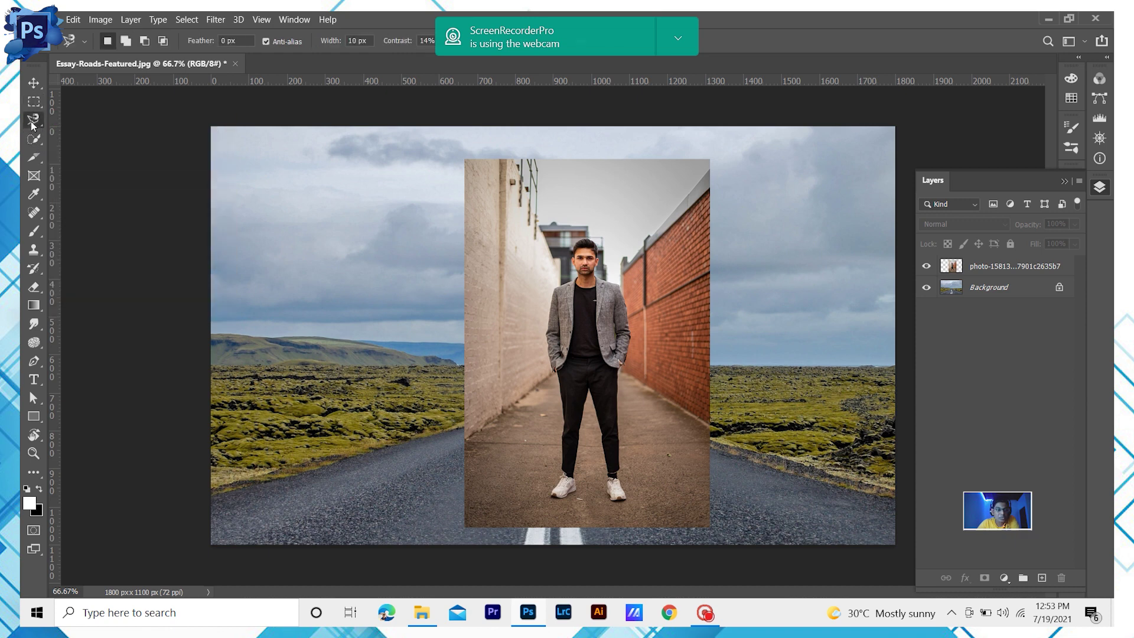
left_click(32, 123)
left_click(32, 123)
left_click(30, 138)
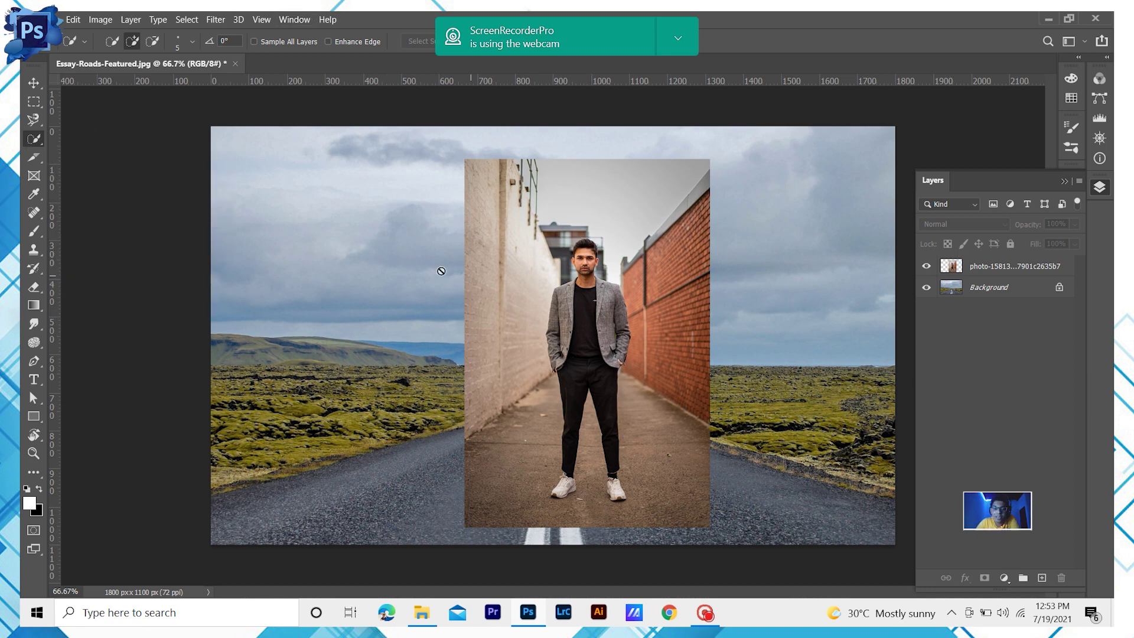
right_click(36, 142)
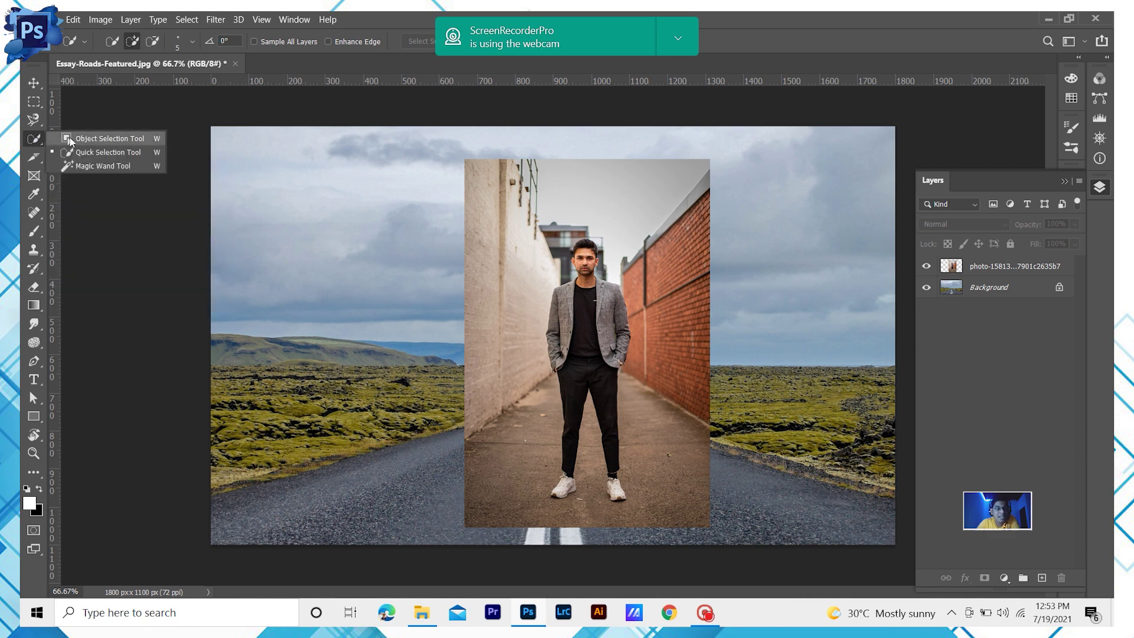
left_click(69, 140)
right_click(30, 142)
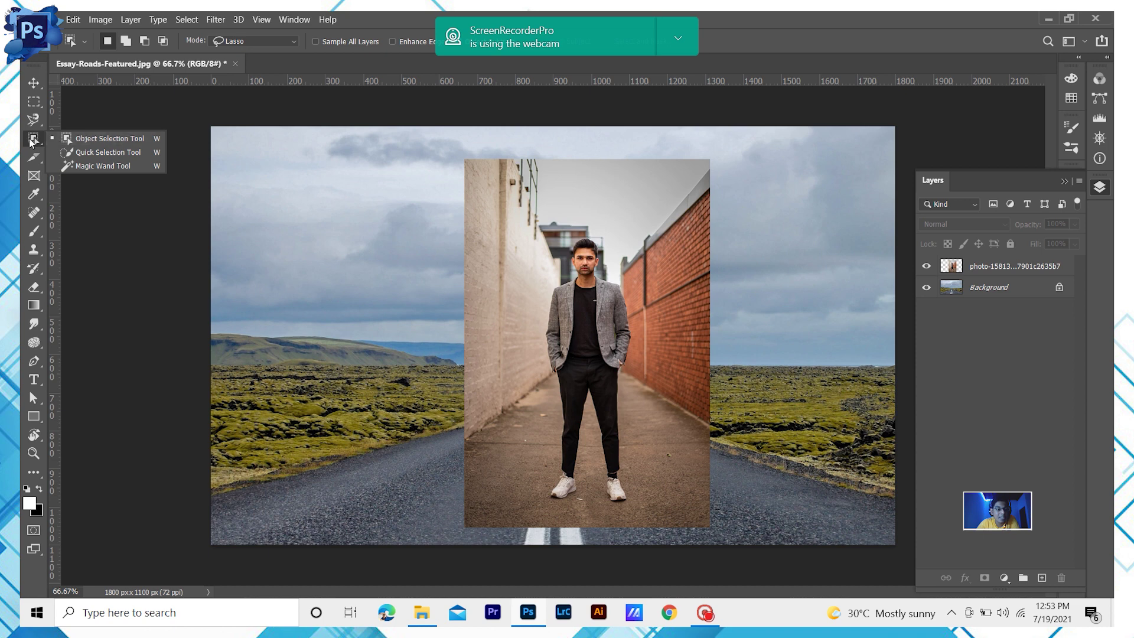
left_click(49, 110)
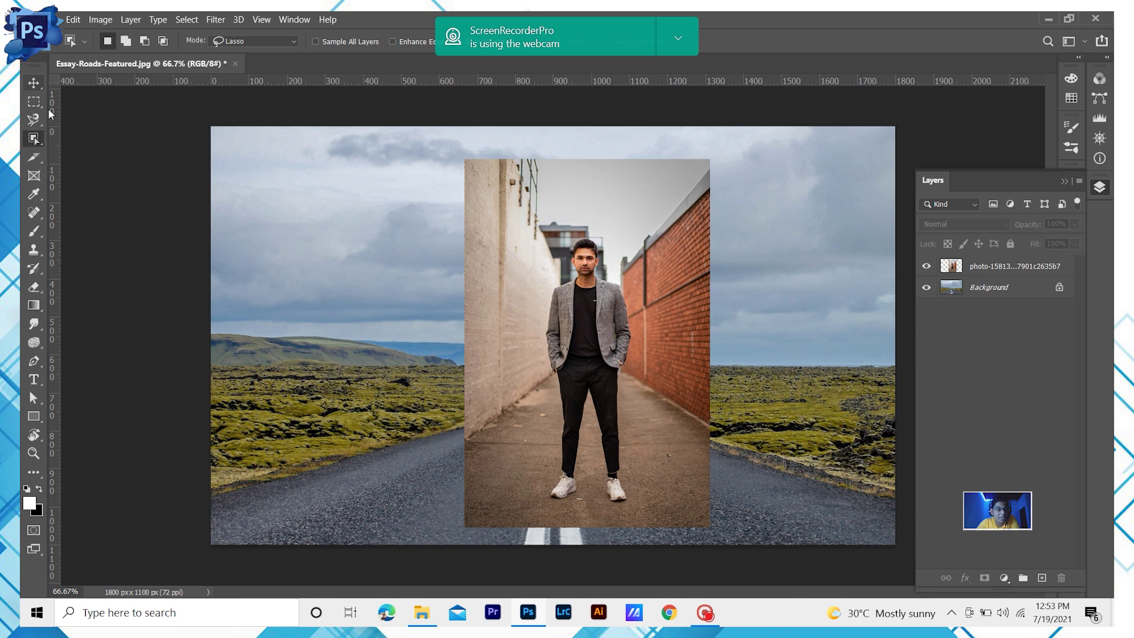
Step: Select the man on the placed photo's layer with the Quick Selection tool, using a 26 px brush
right_click(35, 140)
left_click(67, 151)
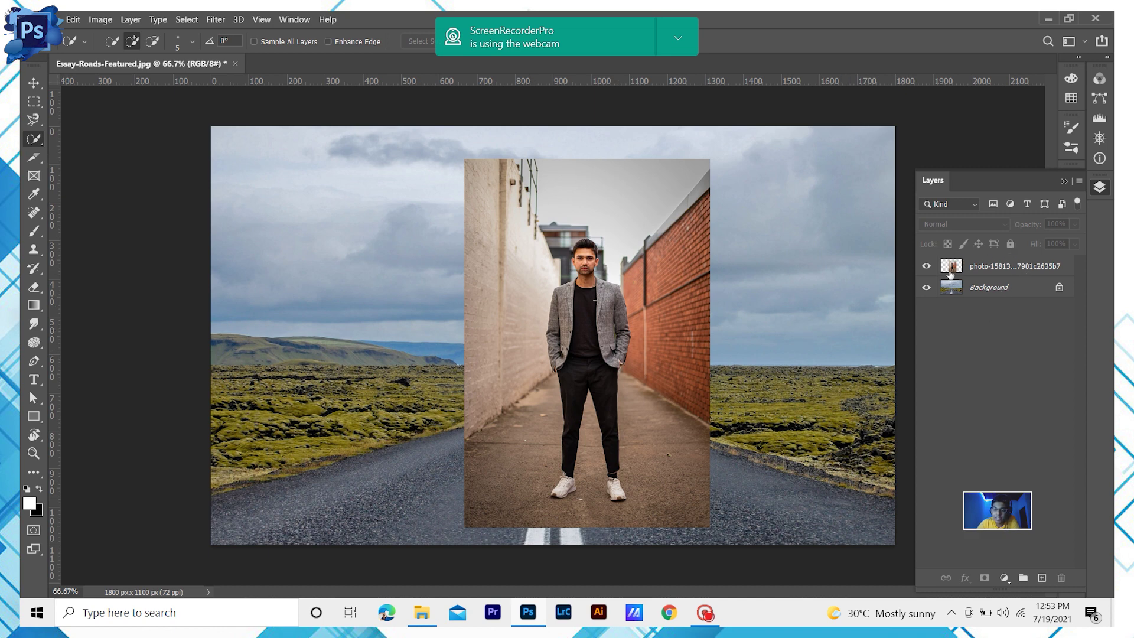
left_click(1006, 270)
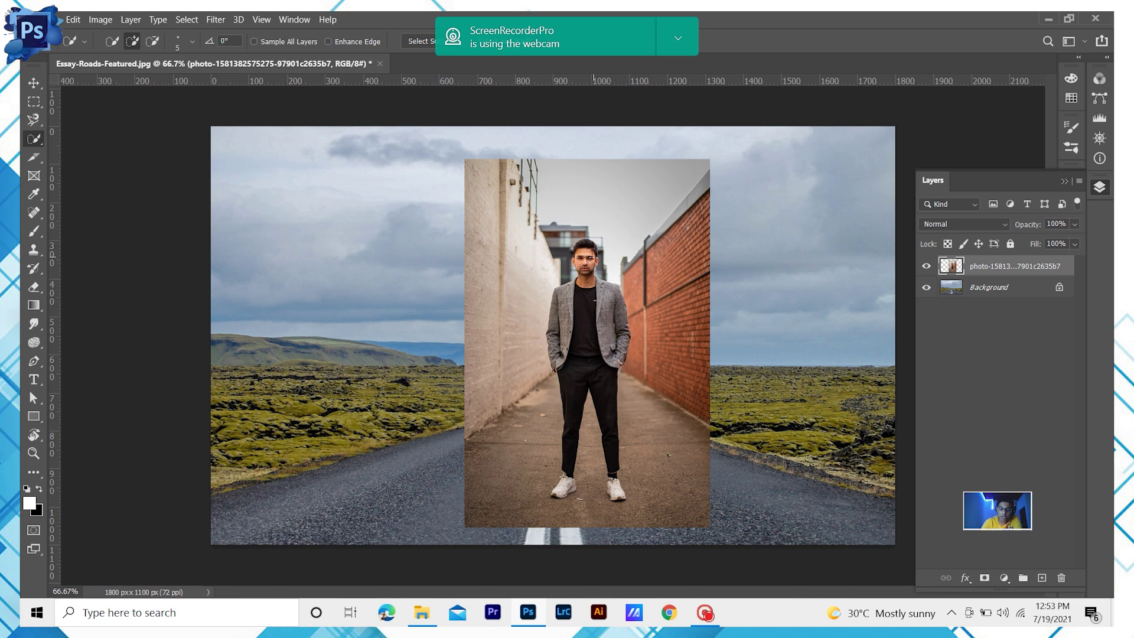
key("ctrl+plus")
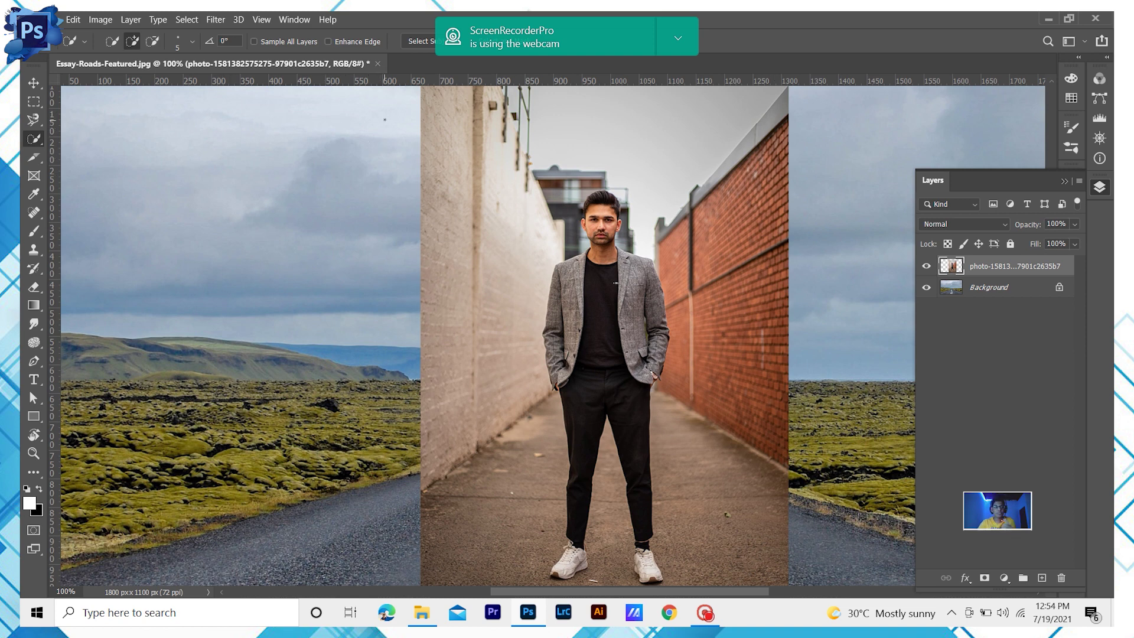
mouse_move(387, 154)
left_mouse_down()
mouse_move(438, 154)
mouse_move(376, 157)
left_mouse_up()
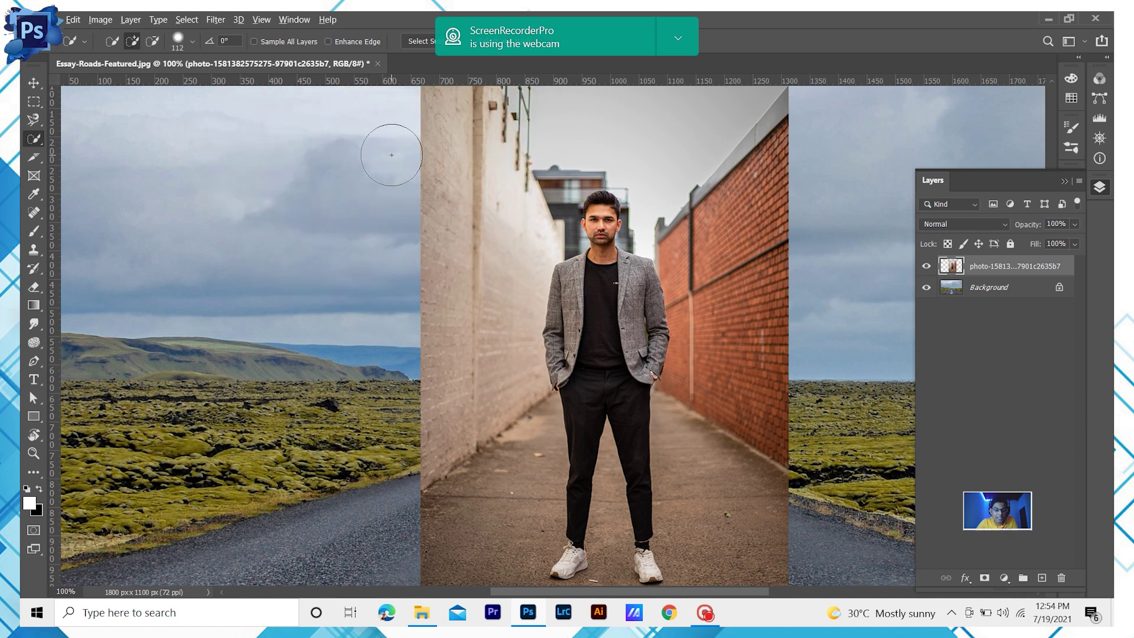
mouse_move(391, 155)
left_mouse_down()
mouse_move(379, 164)
mouse_move(481, 161)
mouse_move(144, 158)
mouse_move(213, 160)
mouse_move(205, 169)
mouse_move(256, 190)
mouse_move(303, 130)
mouse_move(289, 229)
mouse_move(204, 225)
mouse_move(214, 216)
mouse_move(197, 154)
mouse_move(195, 165)
left_mouse_up()
mouse_move(258, 193)
left_mouse_down()
mouse_move(279, 199)
mouse_move(265, 196)
left_mouse_up()
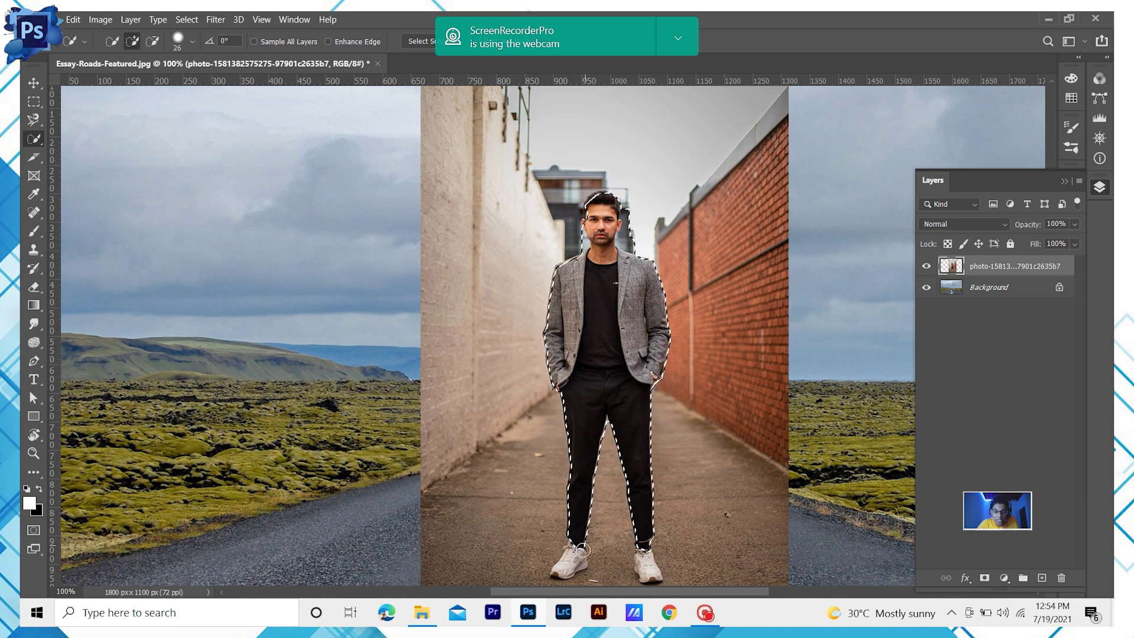
Step: Refine the selection around the man's shoes and head with the Quick Selection tool, reducing the brush to 14 px
key("alt")
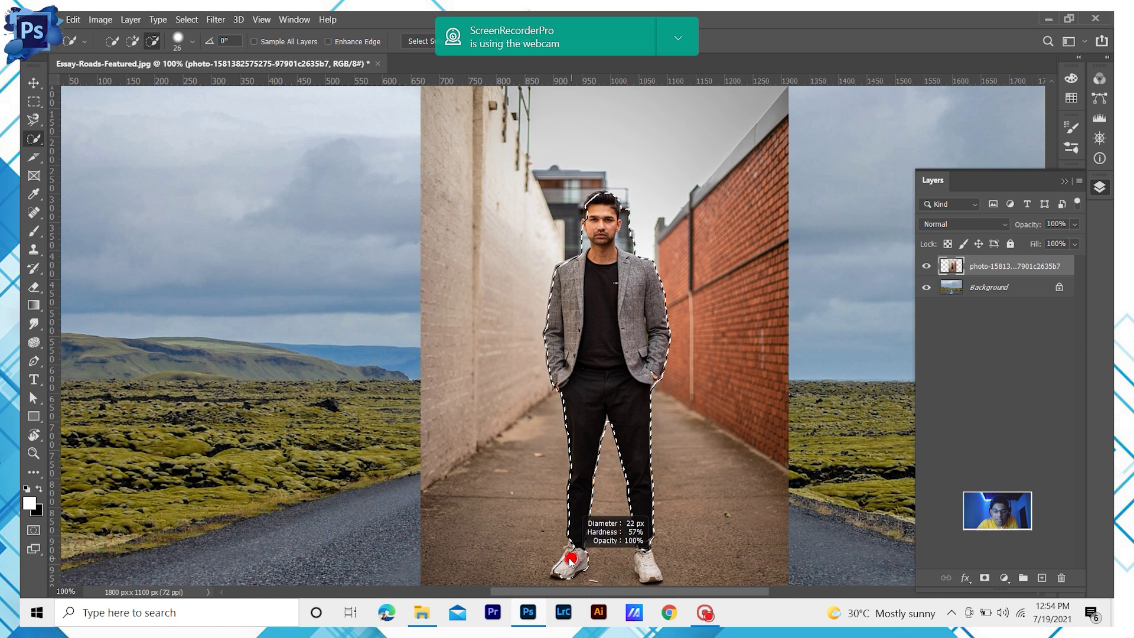
left_click_drag(567, 559, 570, 551)
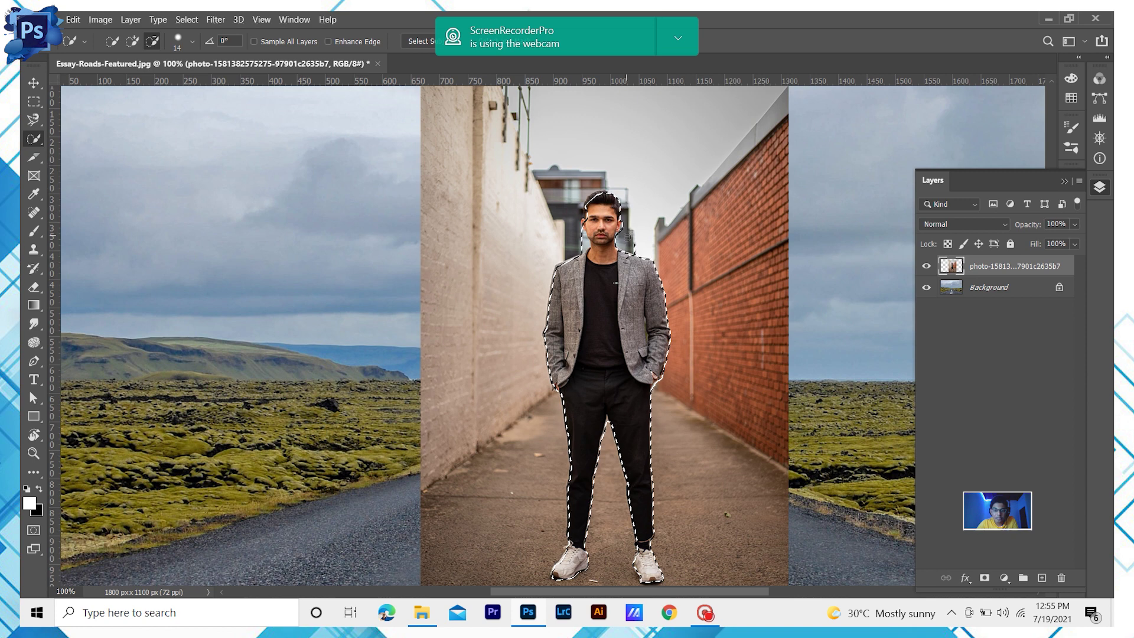
left_click_drag(584, 248, 583, 232)
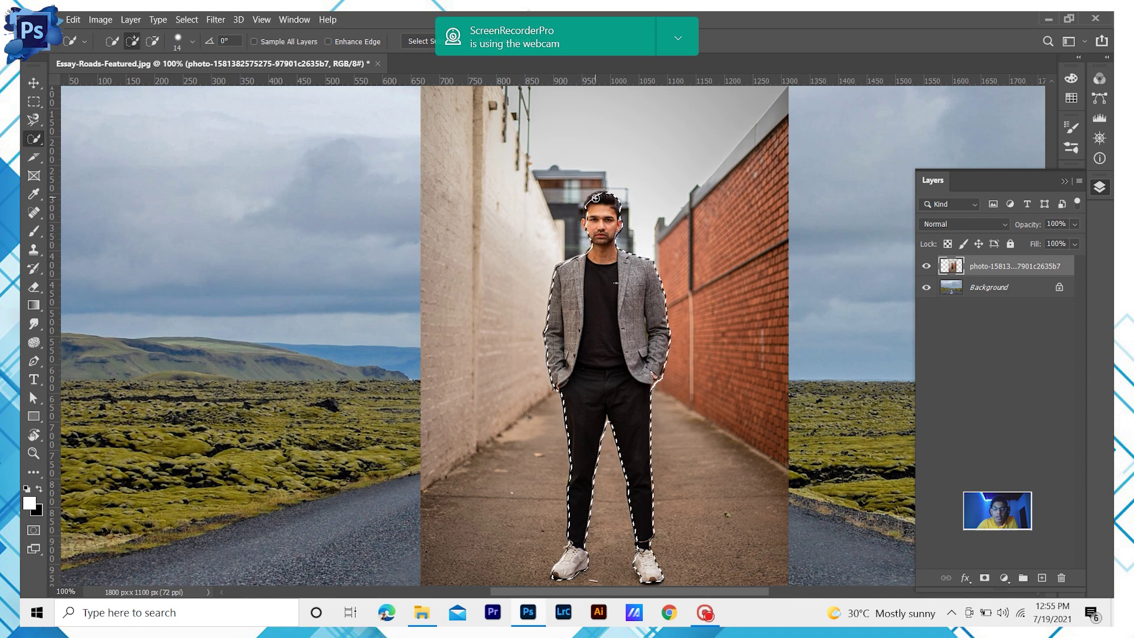
key("alt")
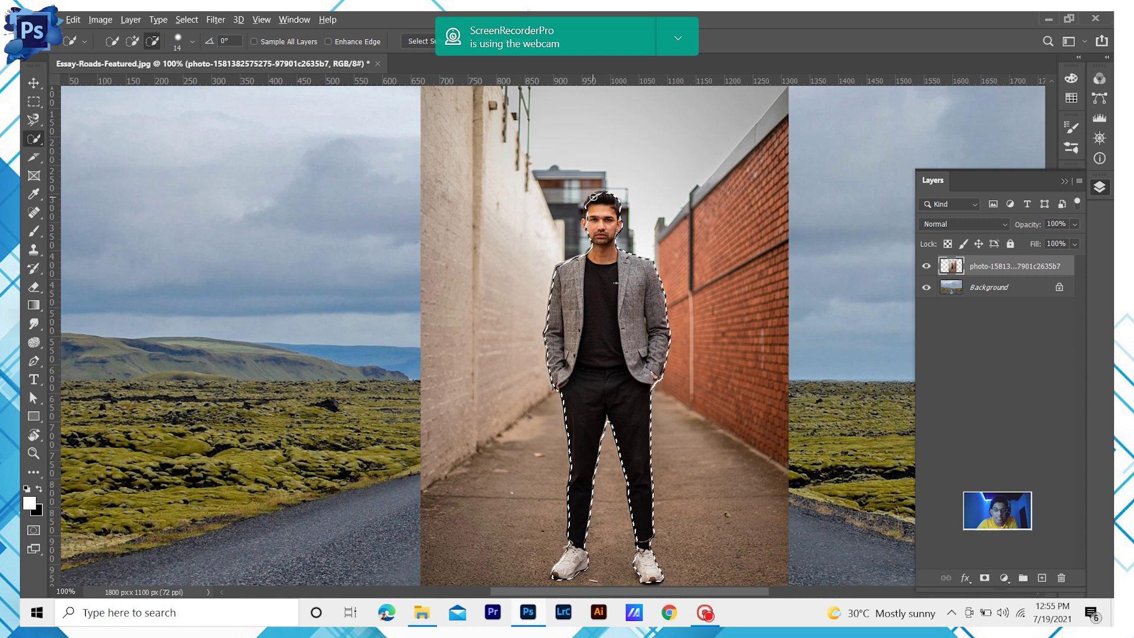
left_click_drag(598, 196, 605, 201)
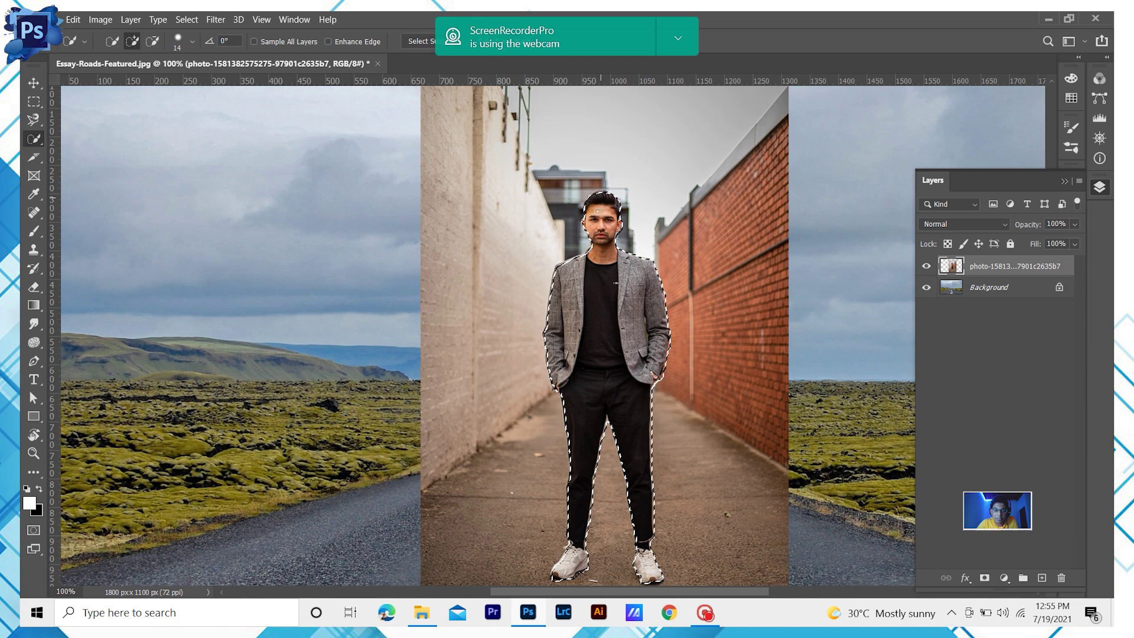
Step: Try extending the selection beyond the man's hair into the building behind him, using a 5 px brush
key("ctrl+plus")
key("ctrl+plus")
key("space")
mouse_move(689, 273)
left_mouse_down()
mouse_move(573, 387)
mouse_move(503, 379)
mouse_move(480, 387)
mouse_move(485, 406)
left_mouse_up()
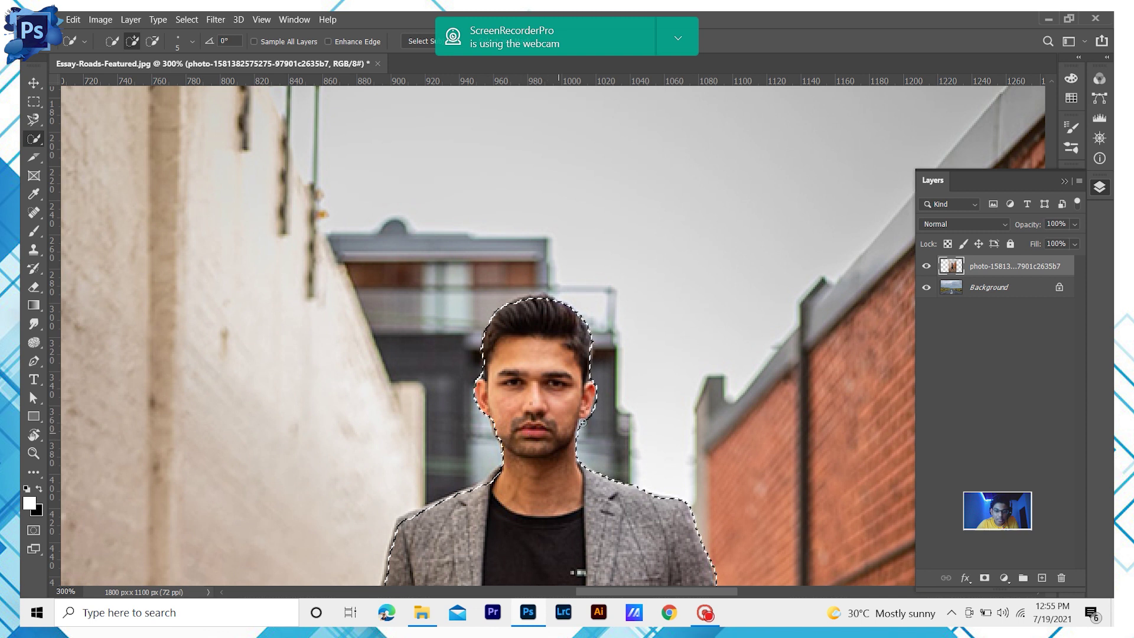
key("alt")
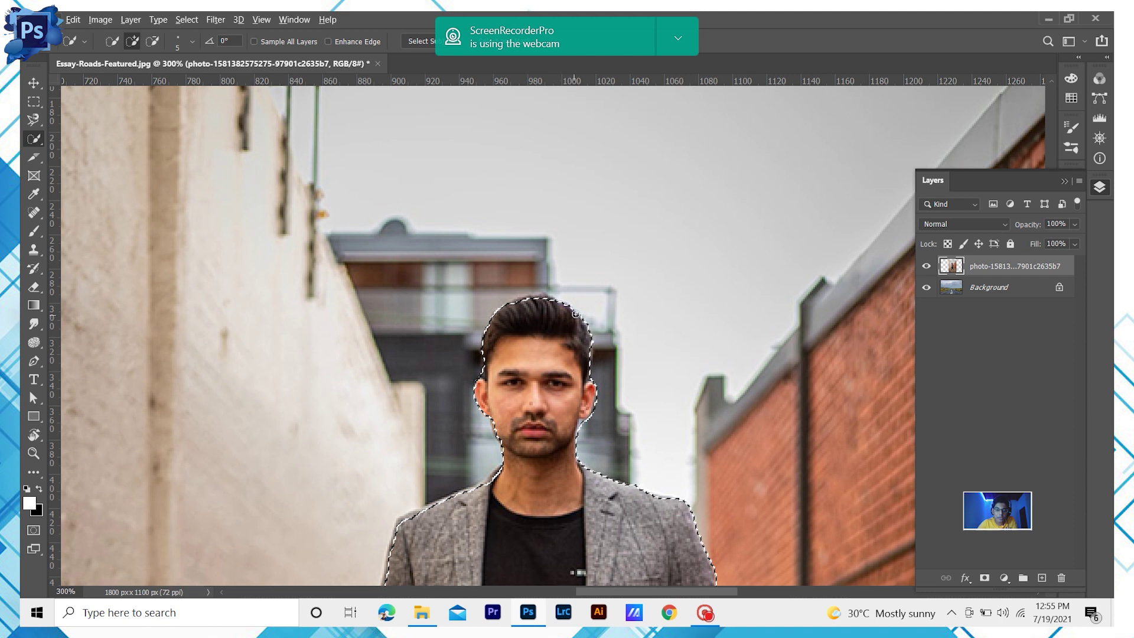
mouse_move(566, 299)
left_mouse_down()
mouse_move(599, 293)
mouse_move(612, 319)
mouse_move(603, 290)
left_mouse_up()
left_click(610, 304)
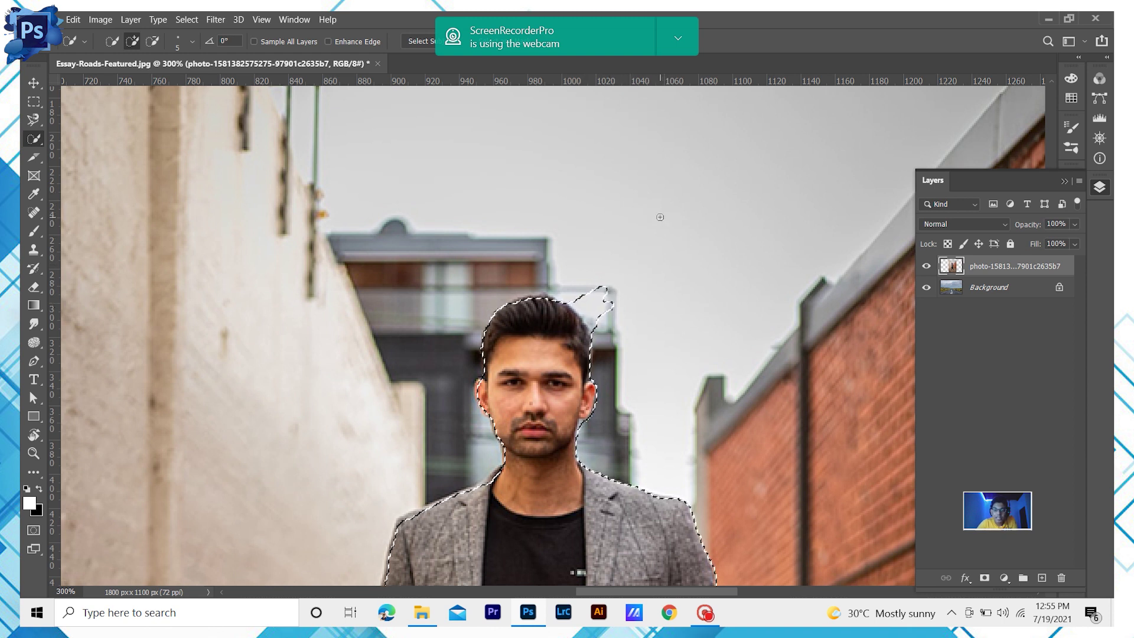
Step: Subtract the stray background area beside the man's hair from the selection
key("alt")
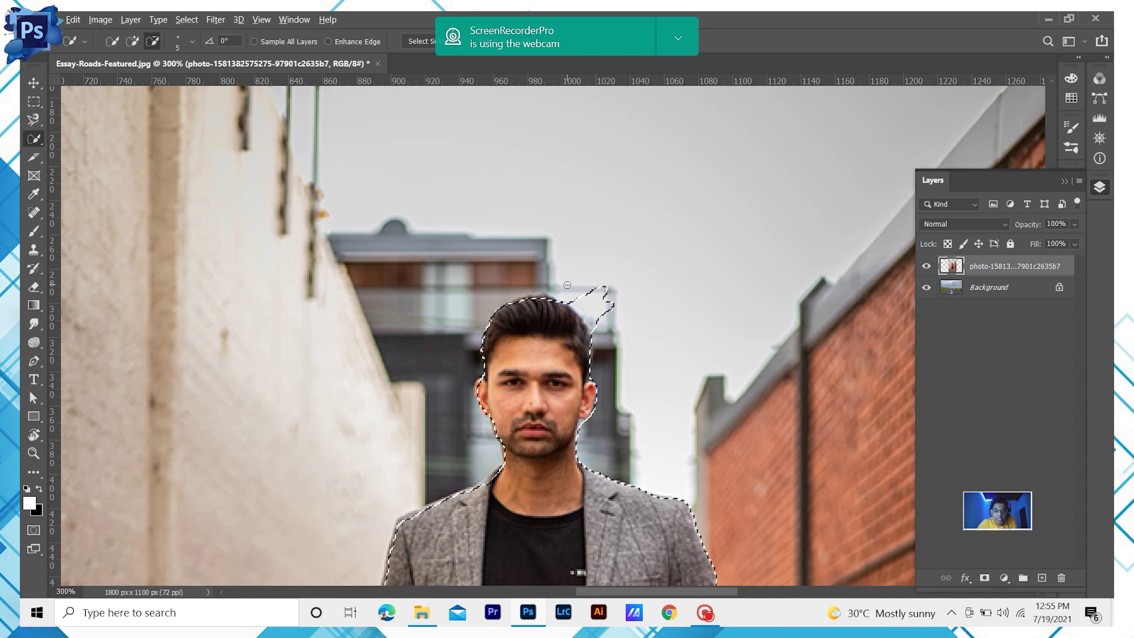
left_click_drag(590, 303, 581, 304)
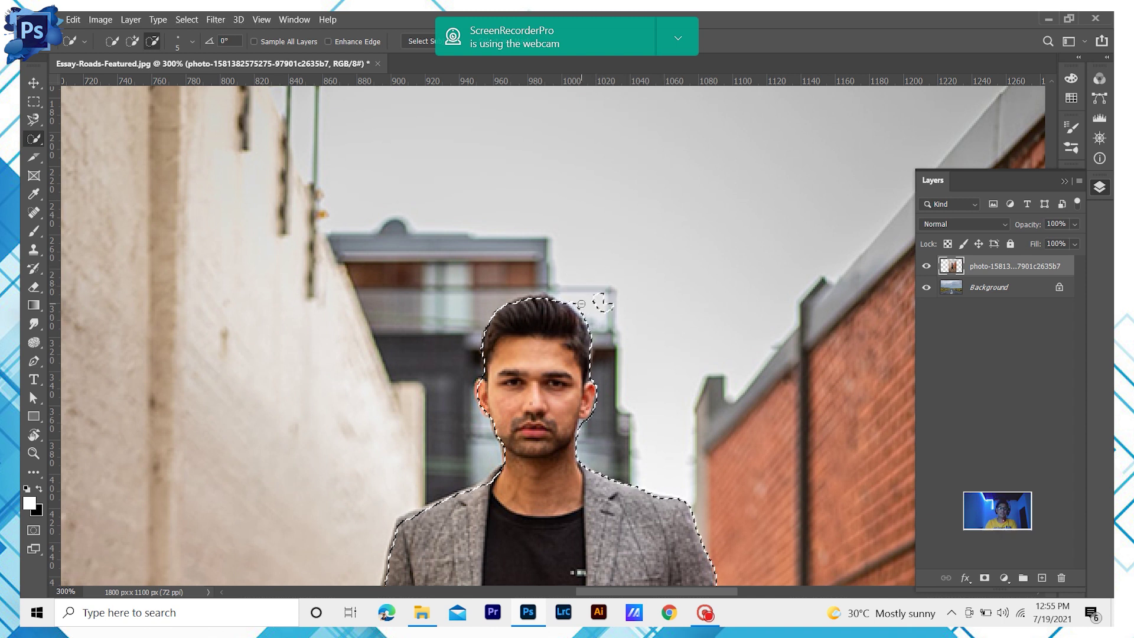
left_click_drag(581, 303, 597, 308)
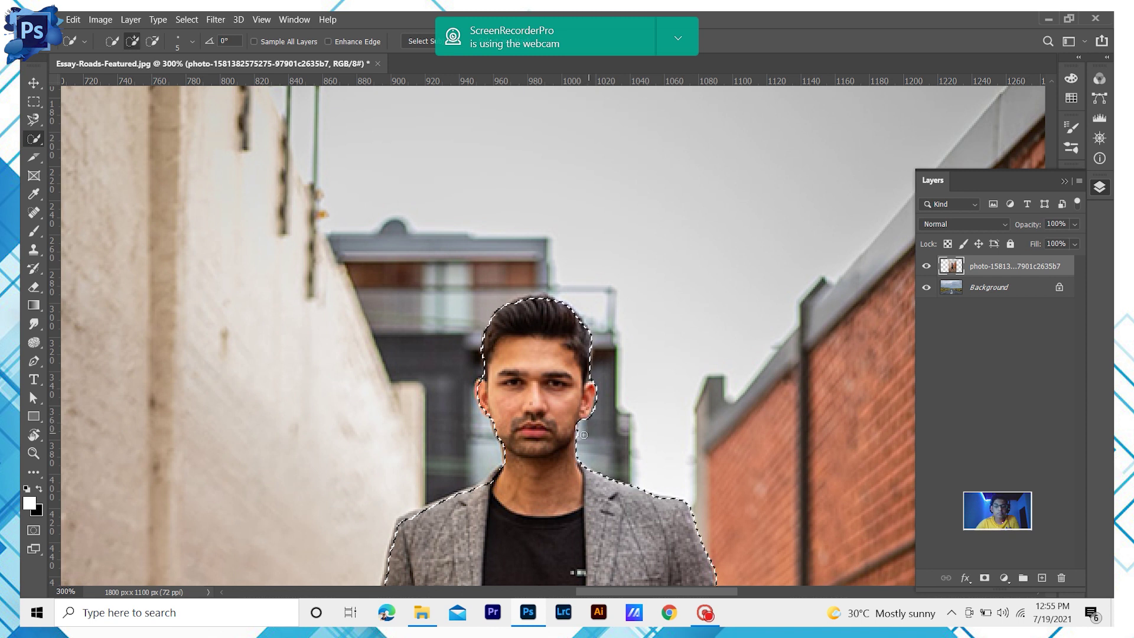
Step: Refine the selection edge along the man's jaw, neck and ear by adding and subtracting with the 5 px brush
left_click(521, 444)
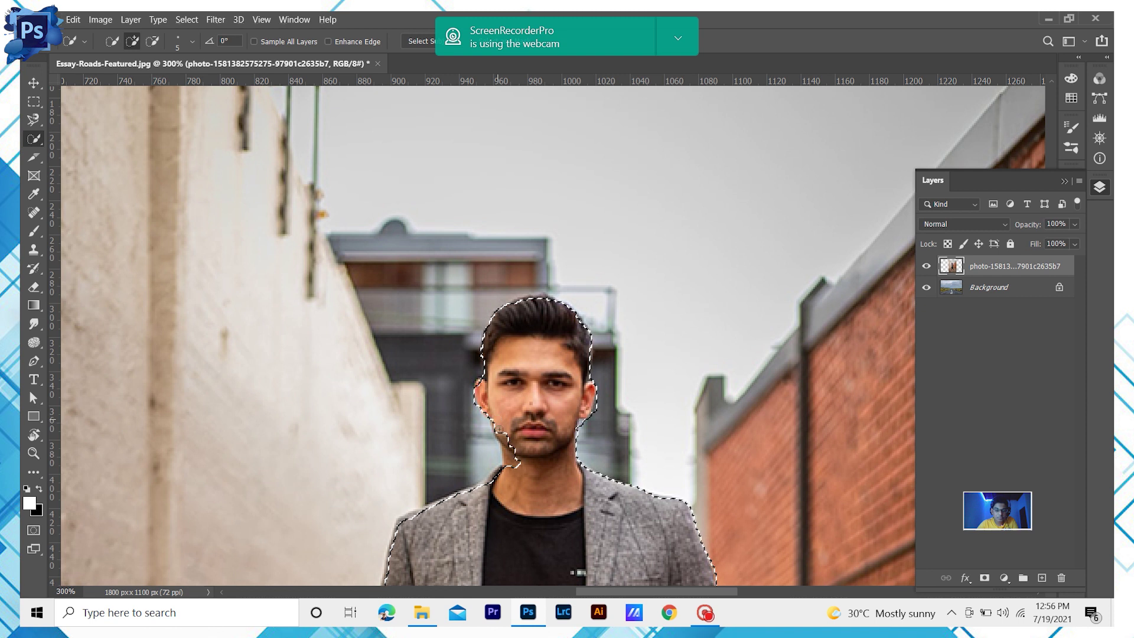
left_click(513, 467, "alt")
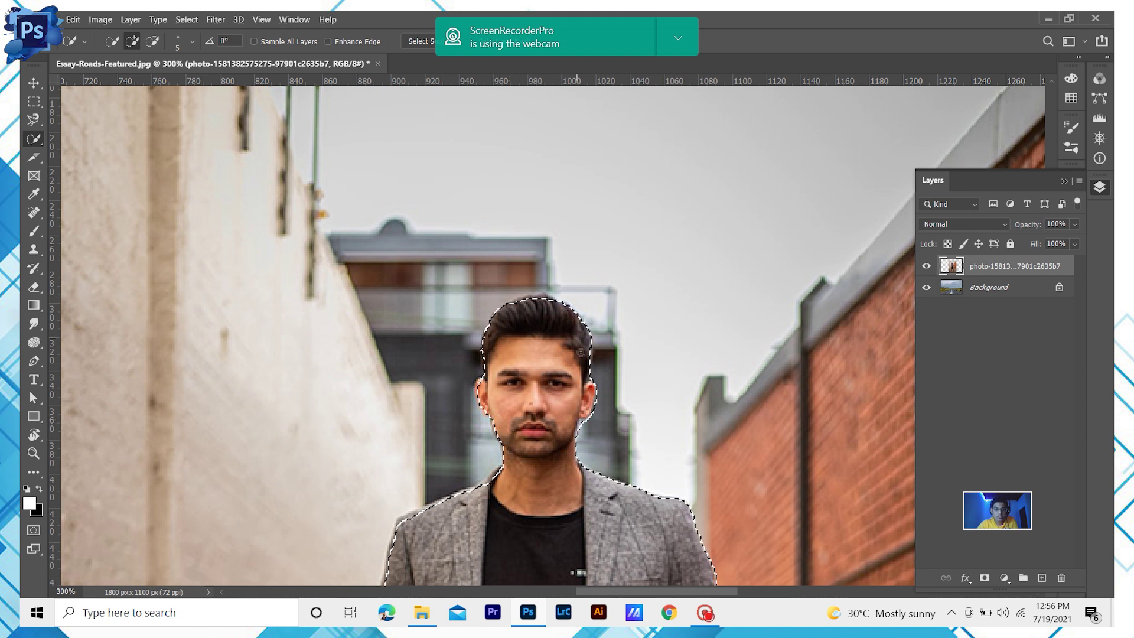
left_click(580, 423, "alt")
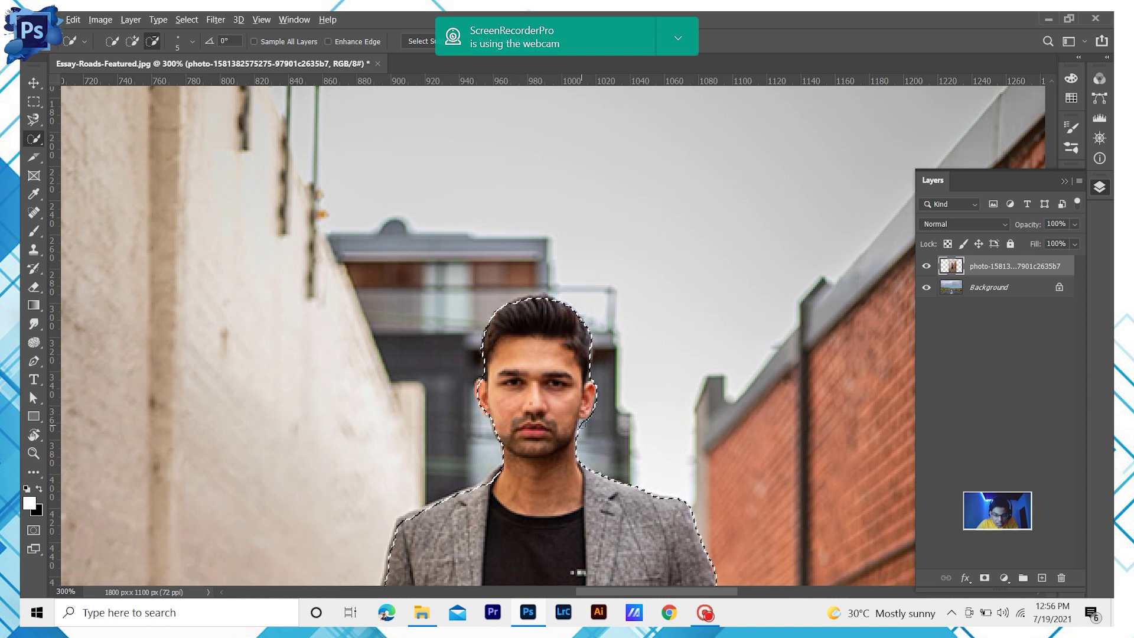
left_click(509, 457, "alt")
left_click(505, 417)
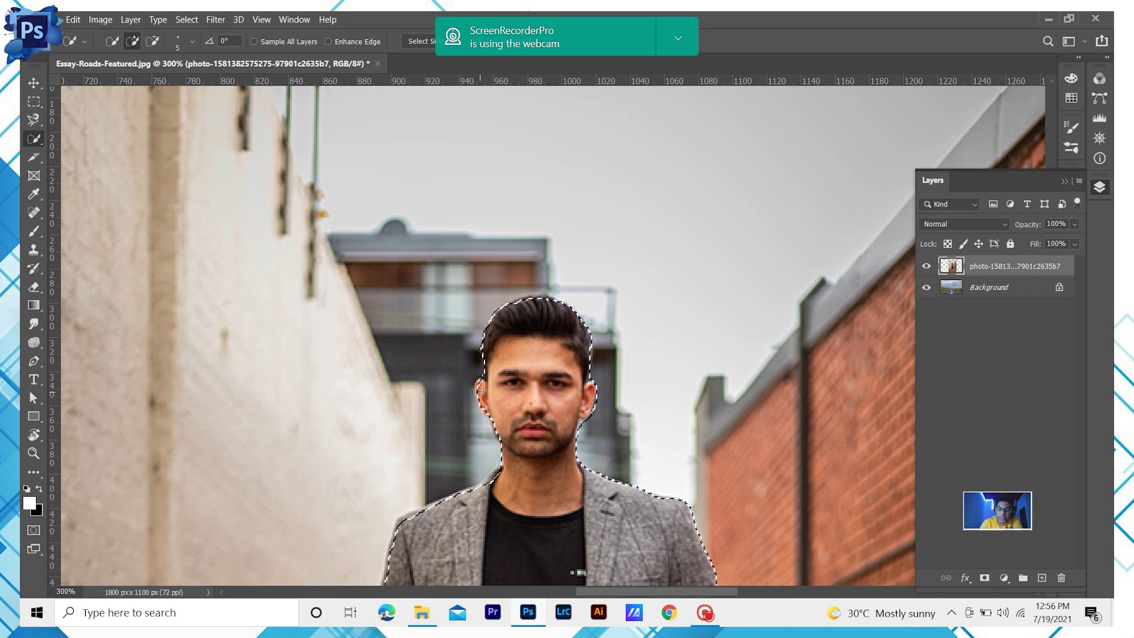
scroll(480, 391, "up", 2)
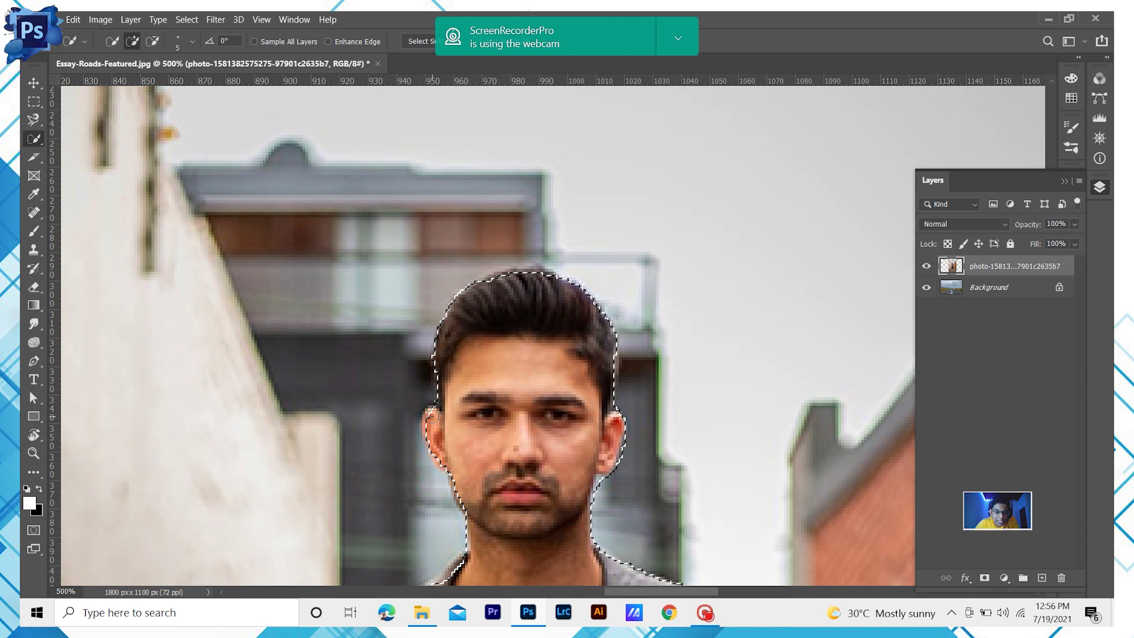
left_click_drag(431, 416, 450, 436)
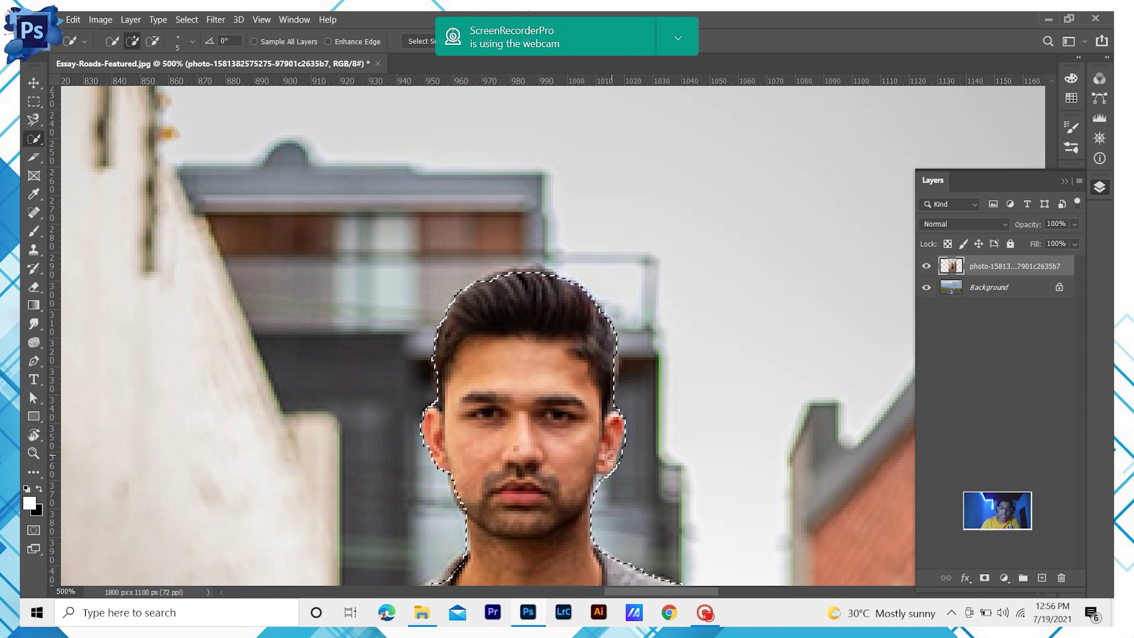
key("ctrl+minus")
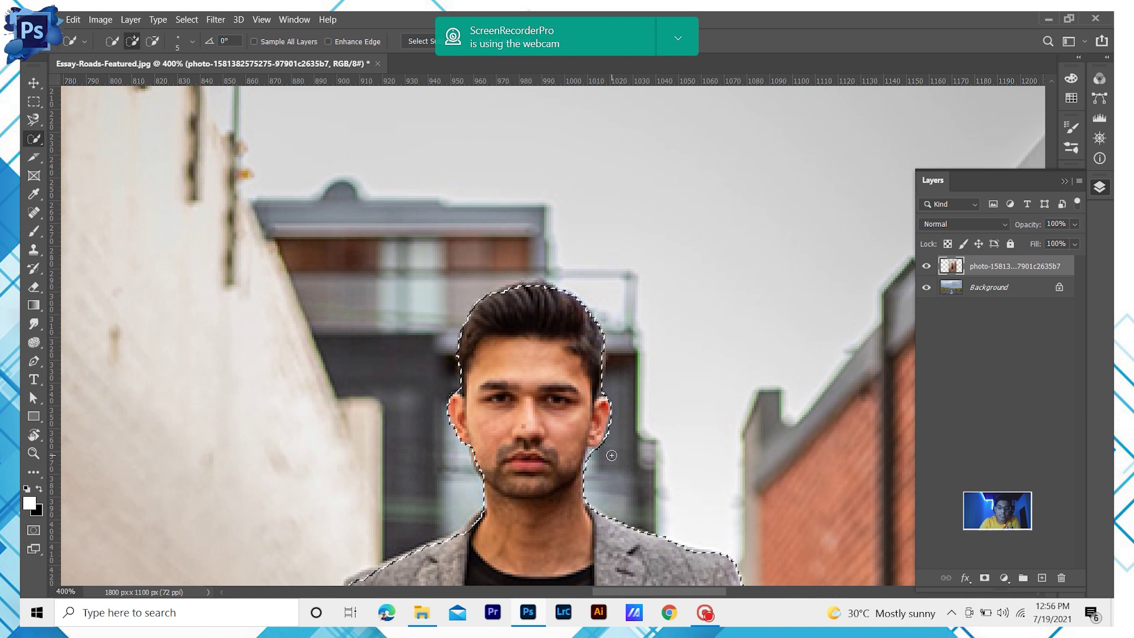
left_click(705, 614)
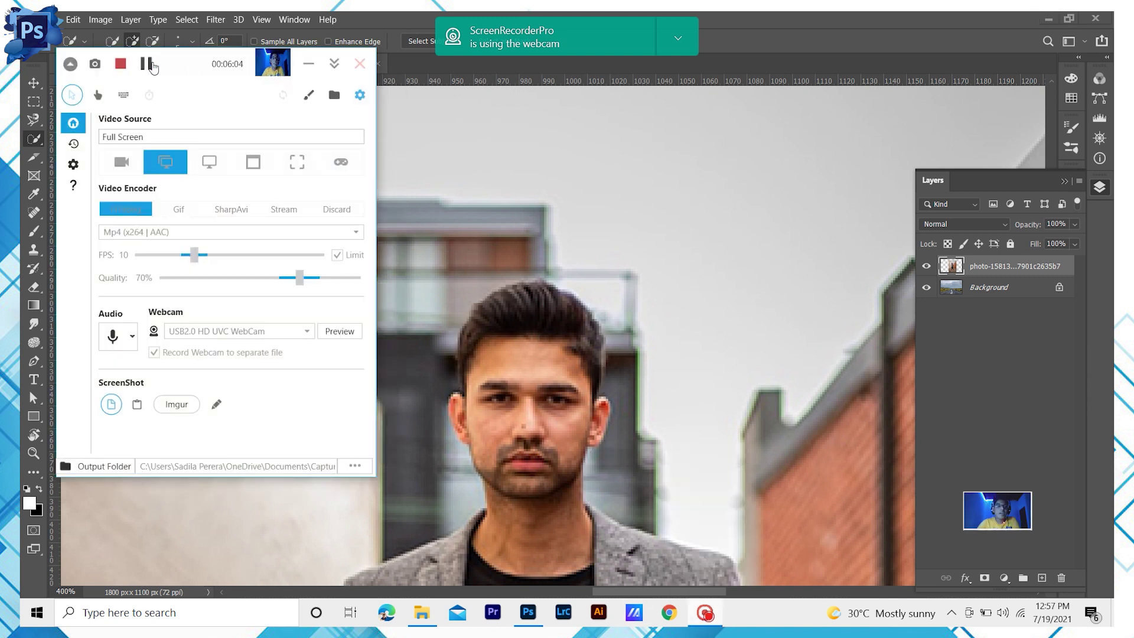
left_click(308, 64)
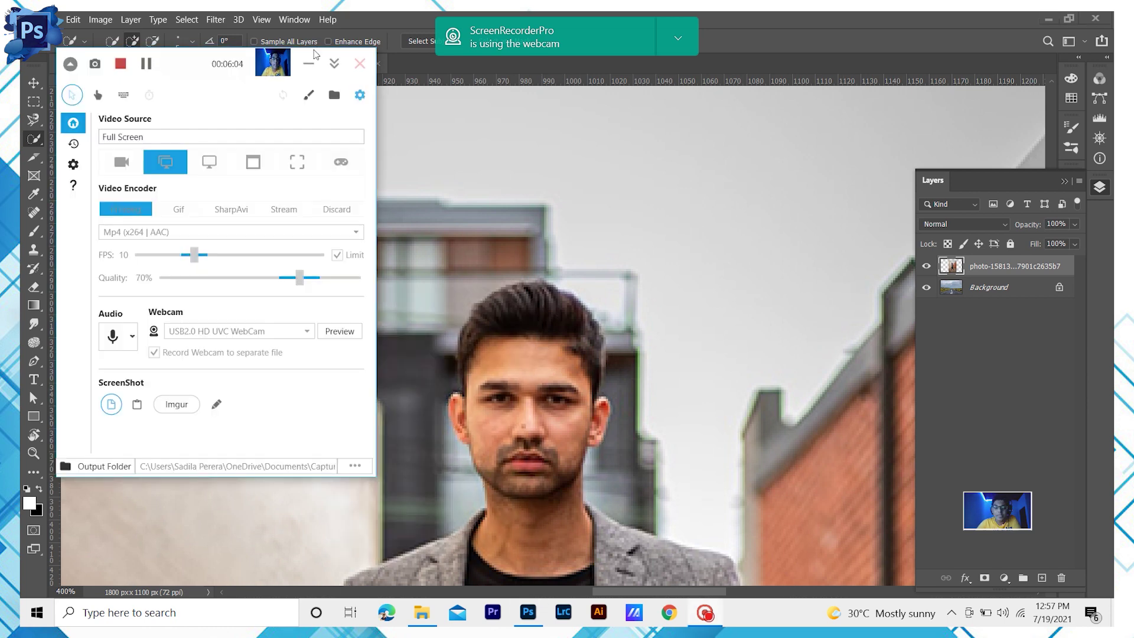
left_click(304, 63)
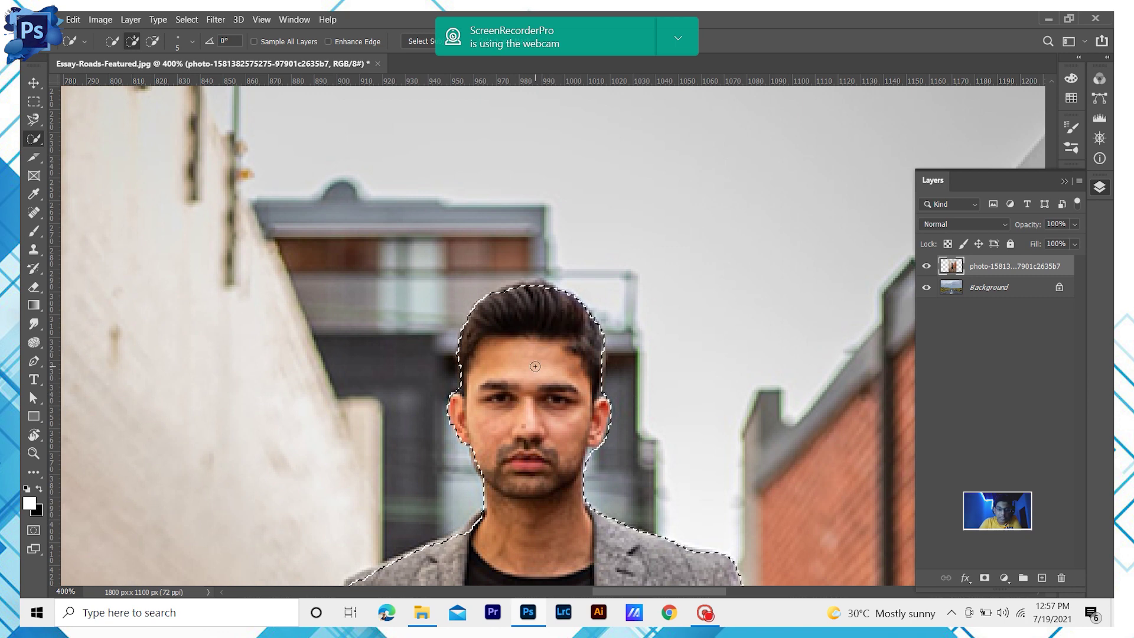
Step: Dismiss the webcam notification and add a layer mask to the man's photo layer from the selection
scroll(539, 388, "down", 5)
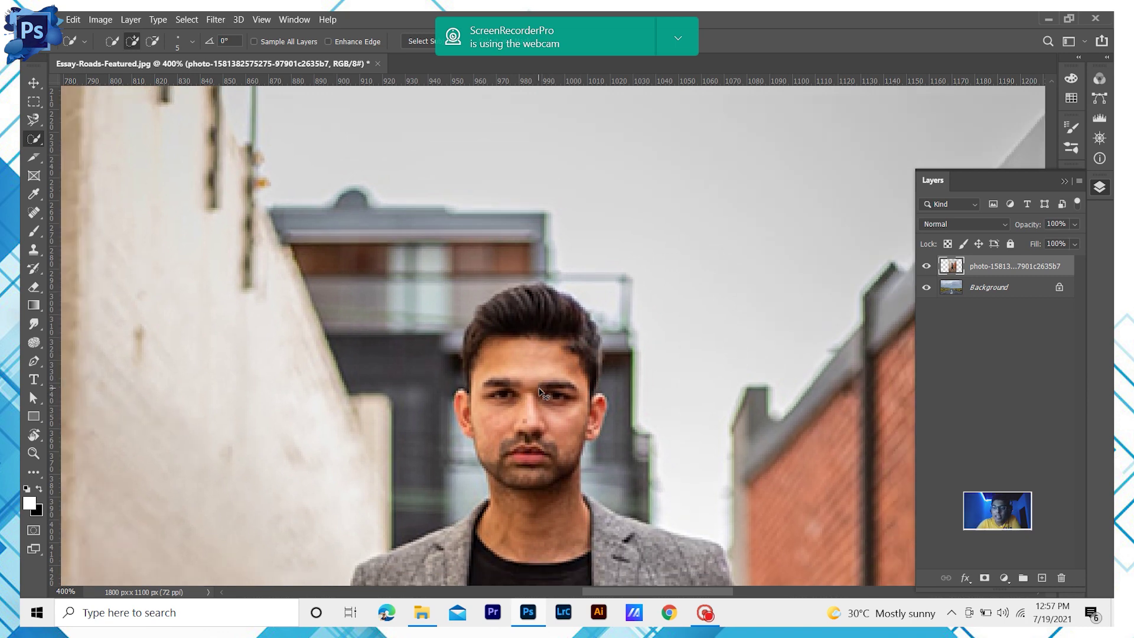
scroll(538, 387, "down", 1)
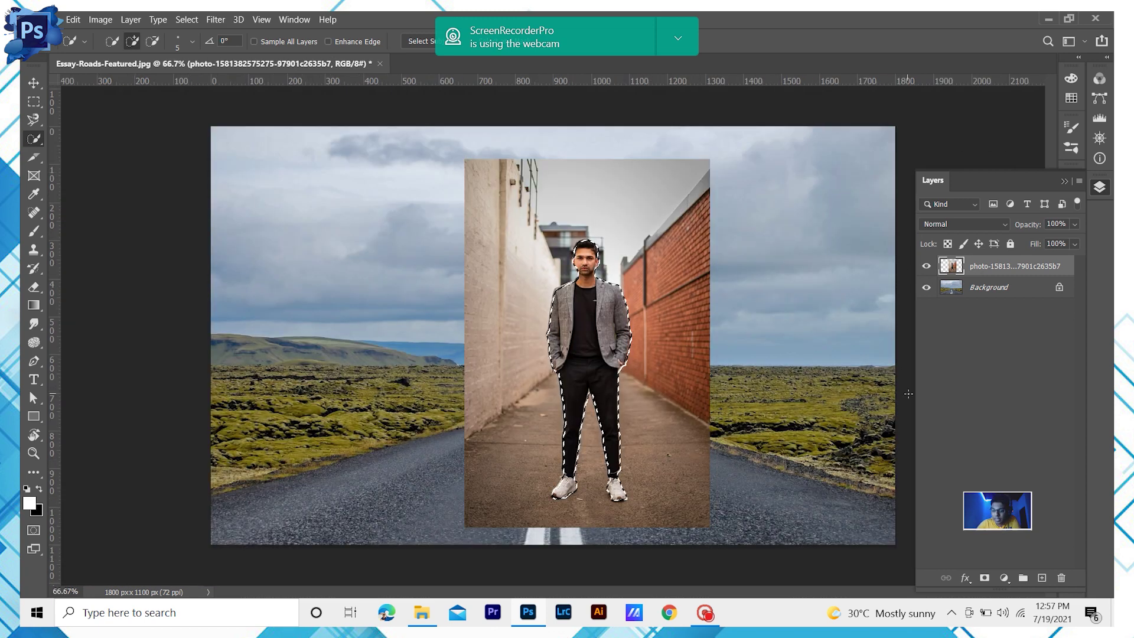
left_click(678, 38)
left_click(679, 65)
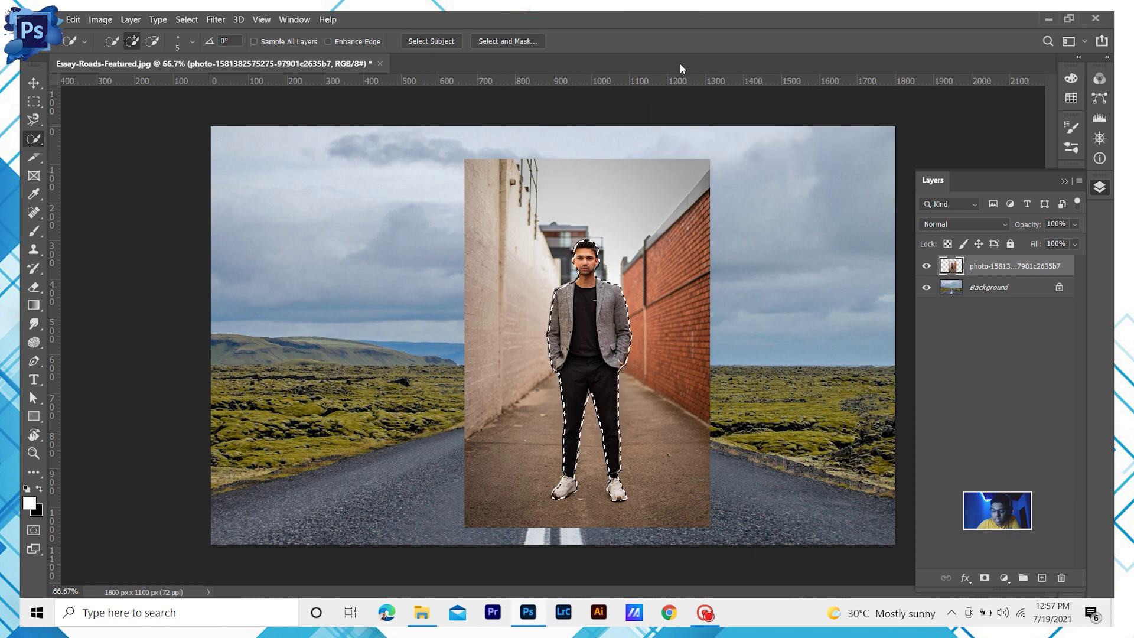
left_click(990, 581)
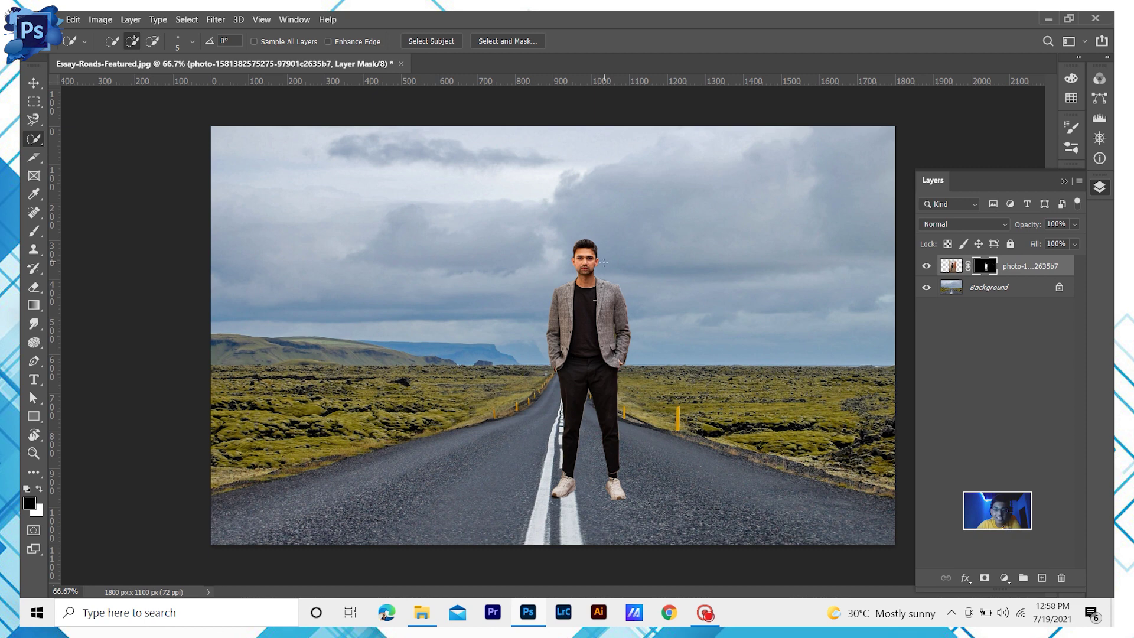
Step: Activate the Brush tool for the layer mask and examine the cut-out man's edges at up to 400% magnification
left_click(36, 229)
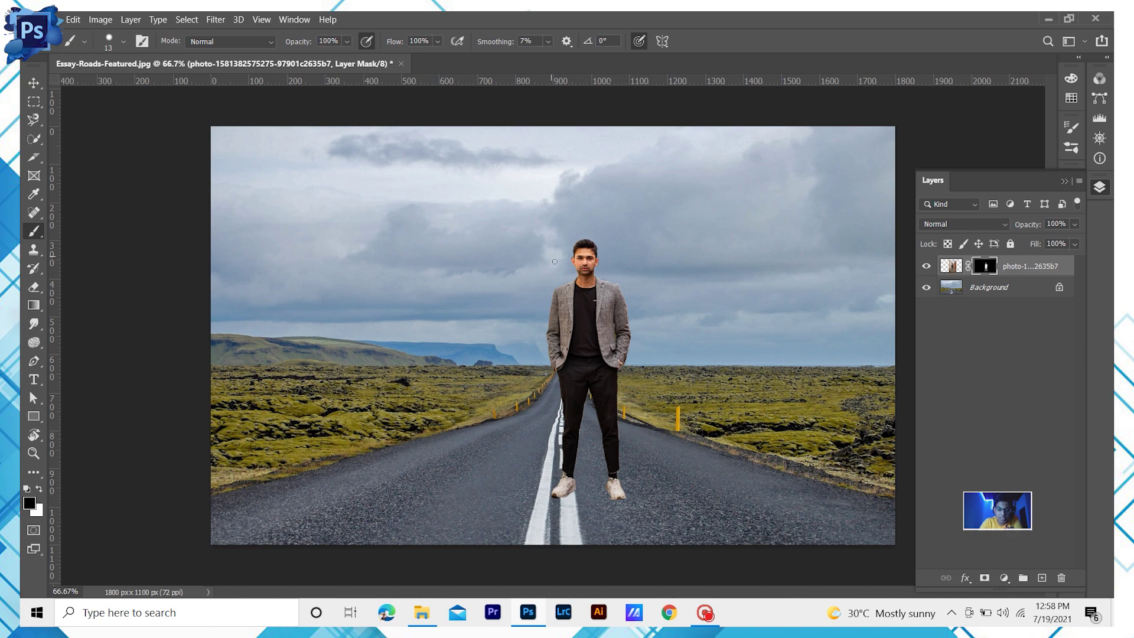
scroll(608, 283, "up", 6)
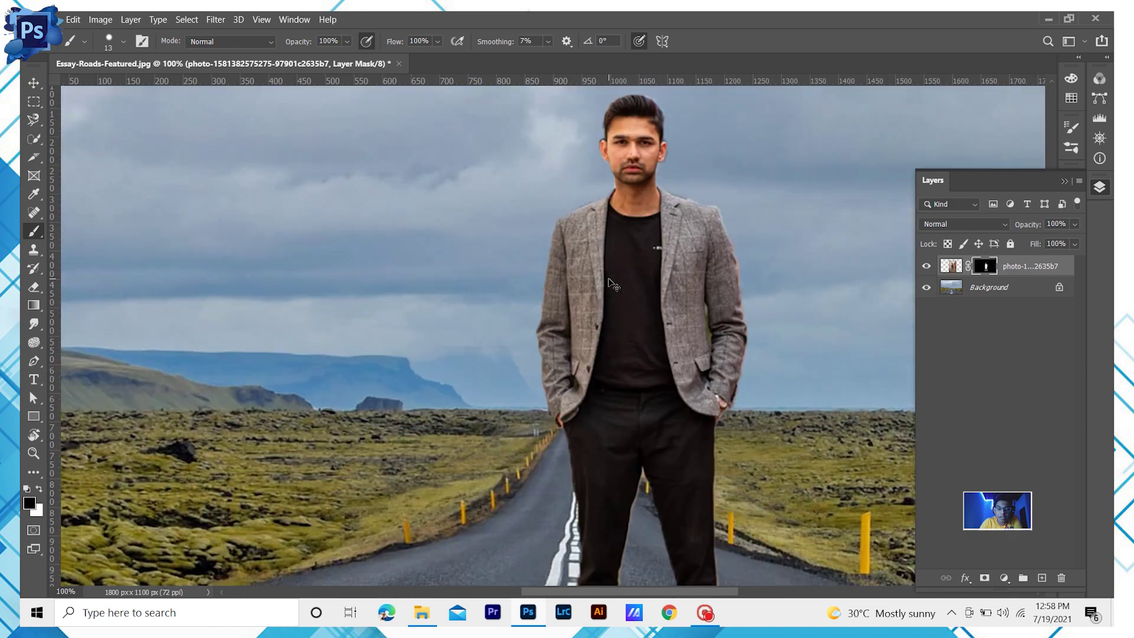
scroll(608, 283, "down", 5)
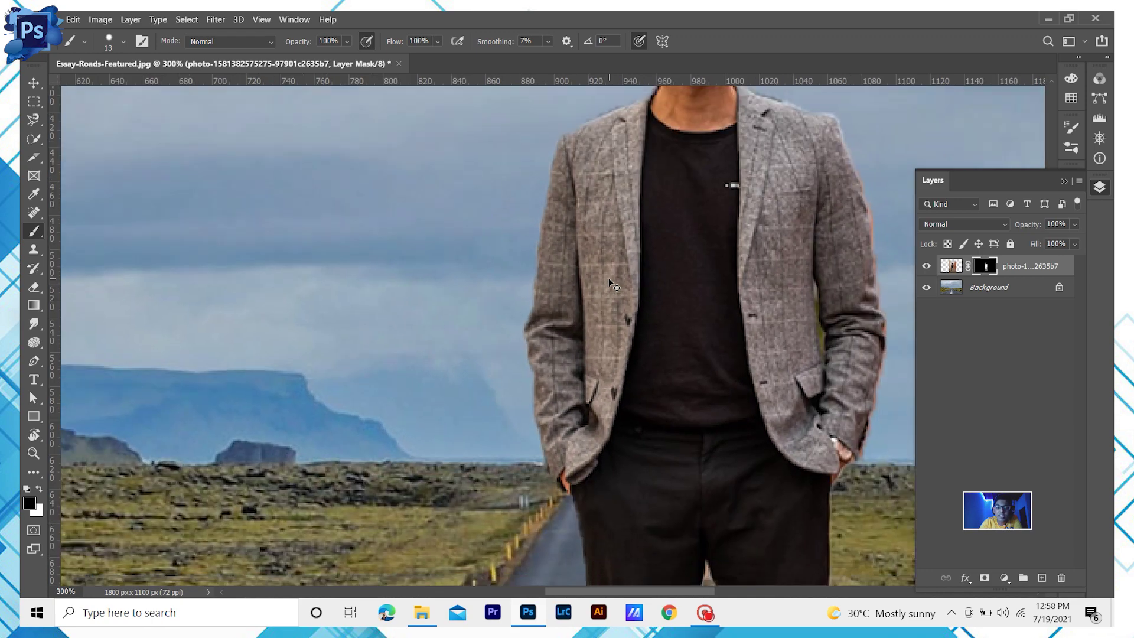
scroll(609, 283, "up", 4)
scroll(611, 284, "down", 3)
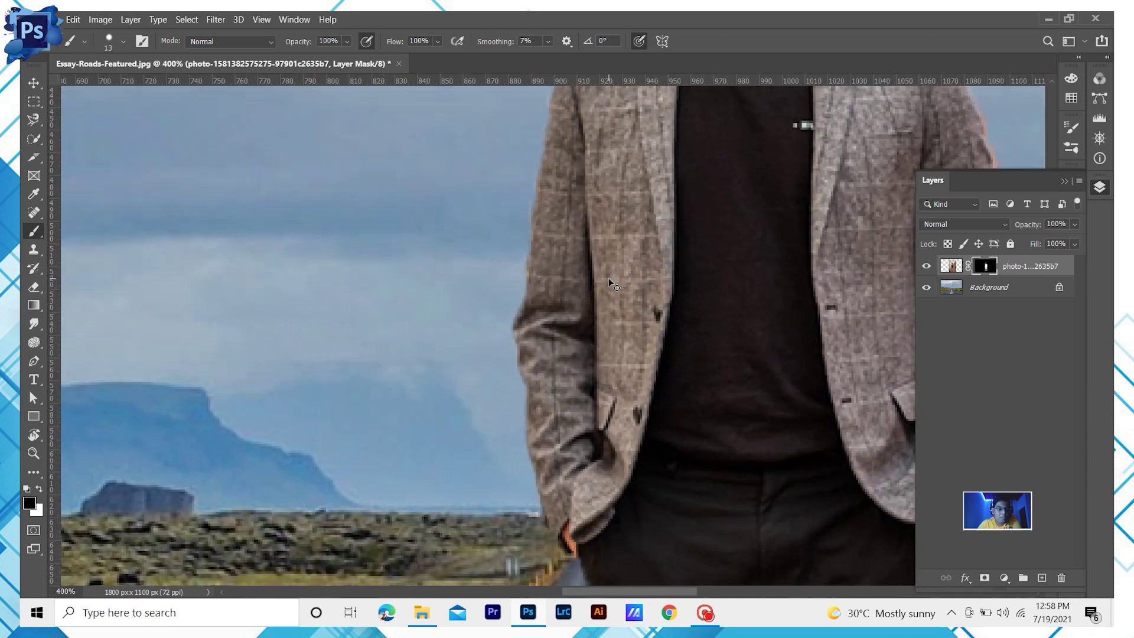
scroll(611, 284, "up", 1)
scroll(611, 284, "down", 2)
scroll(612, 283, "up", 1)
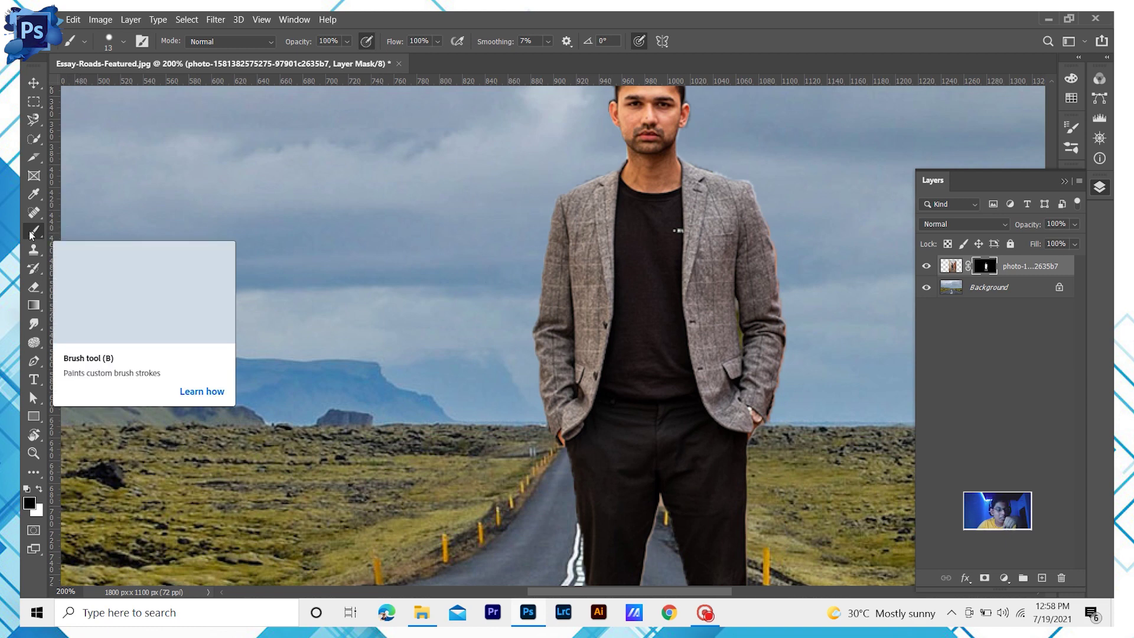
Step: Check the foreground and background colours in the Color Picker and accept black 000000 and white ffffff
left_click(29, 503)
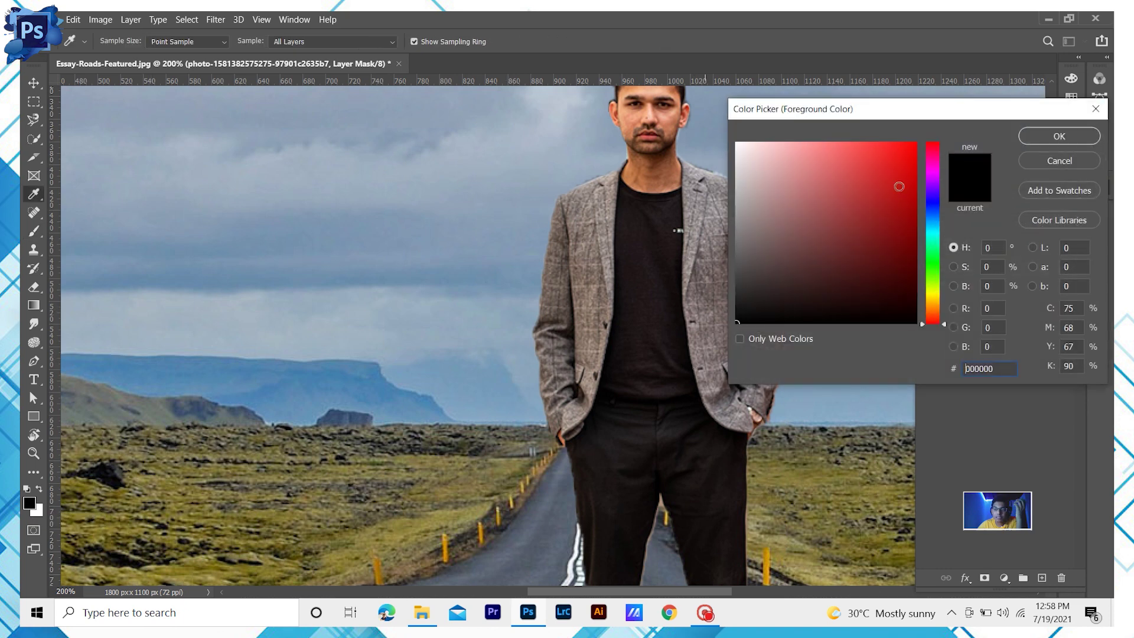
left_click(1042, 141)
left_click(38, 512)
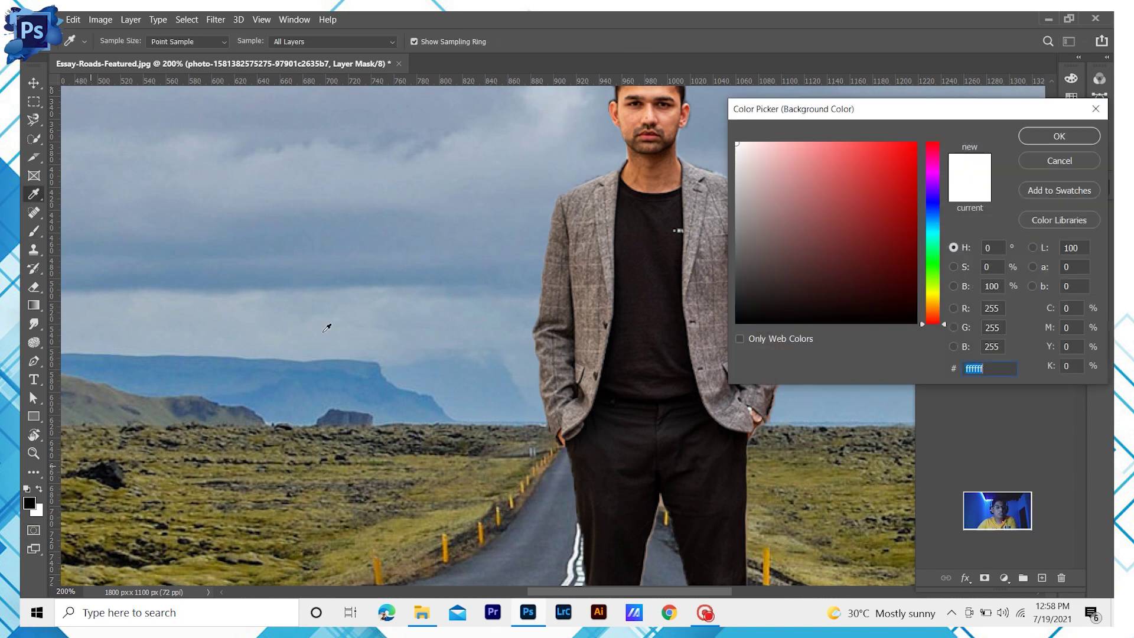
left_click_drag(769, 219, 709, 99)
left_click(1060, 137)
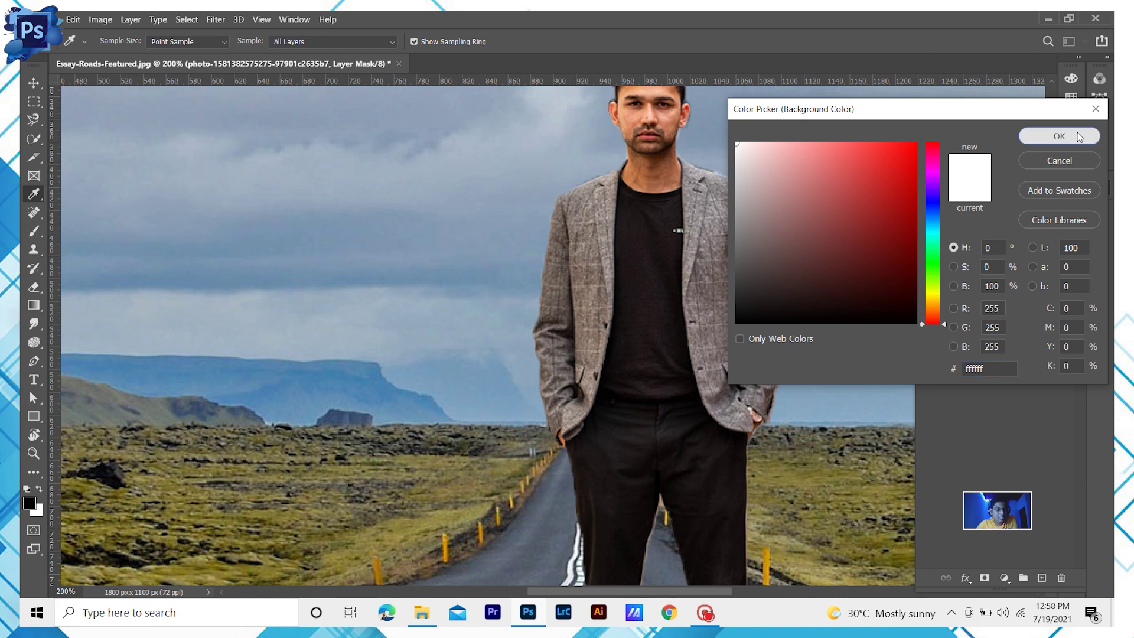
Step: Return to the Brush tool and swap the foreground and background colours, ending with white in the foreground
key("b")
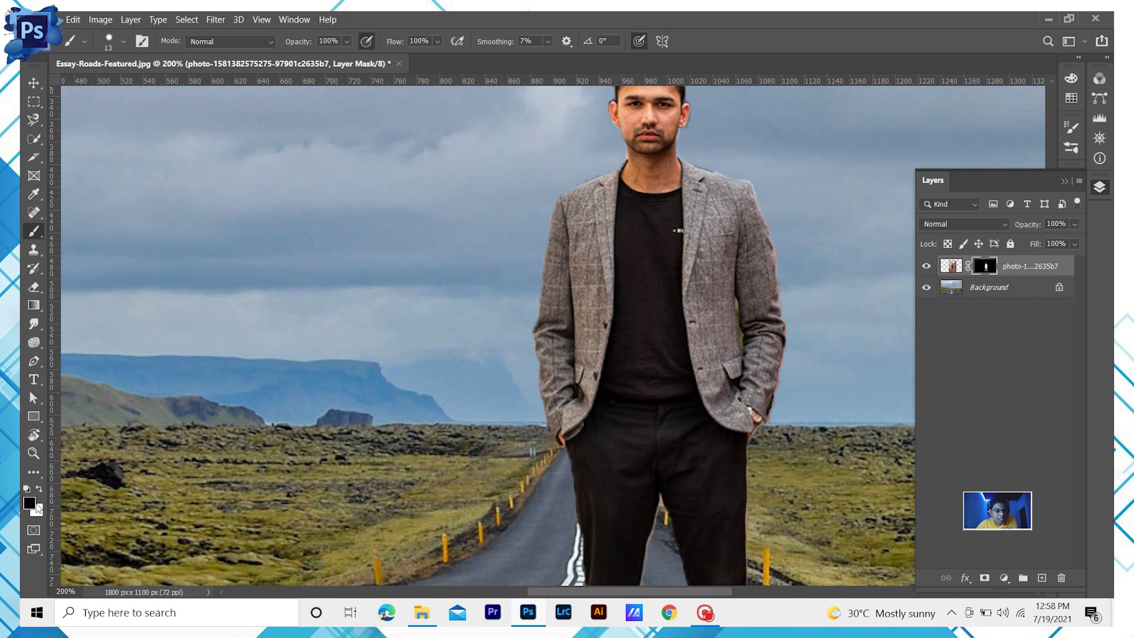
key("x")
key("x")
key("x")
key("x")
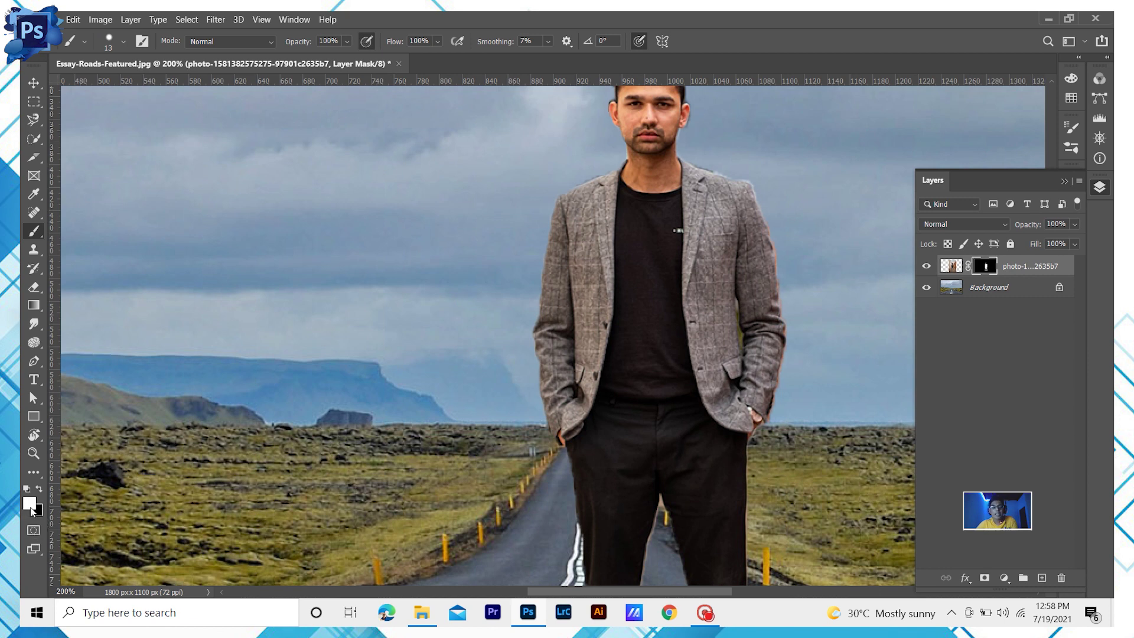
Step: Swap black into the foreground and check the foreground and background colours in the Color Picker
key("x")
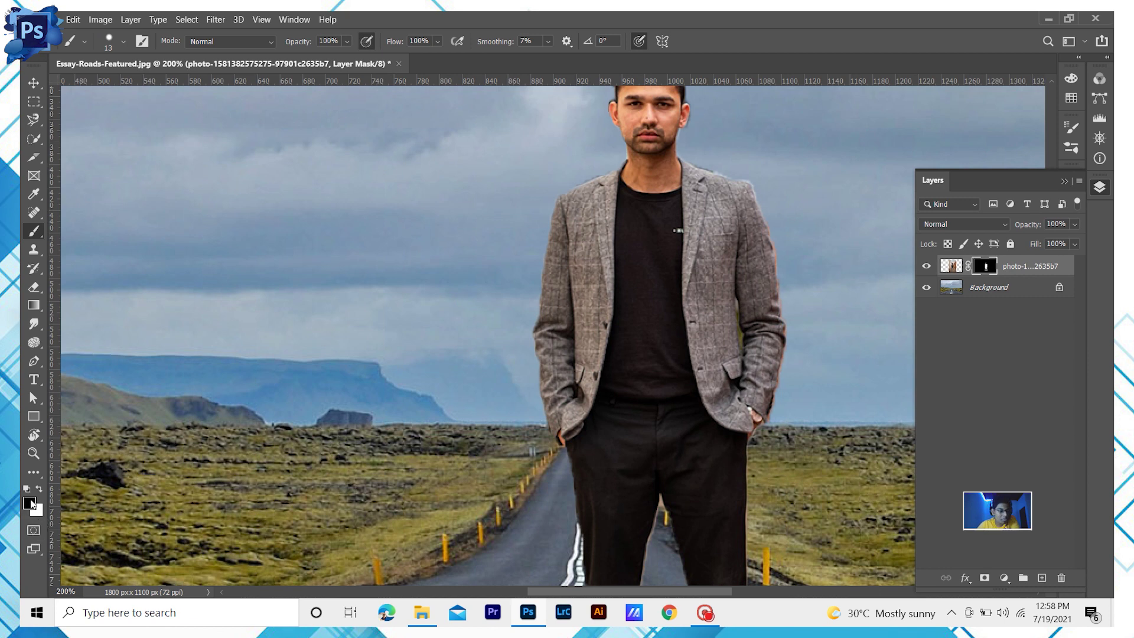
left_click(30, 507)
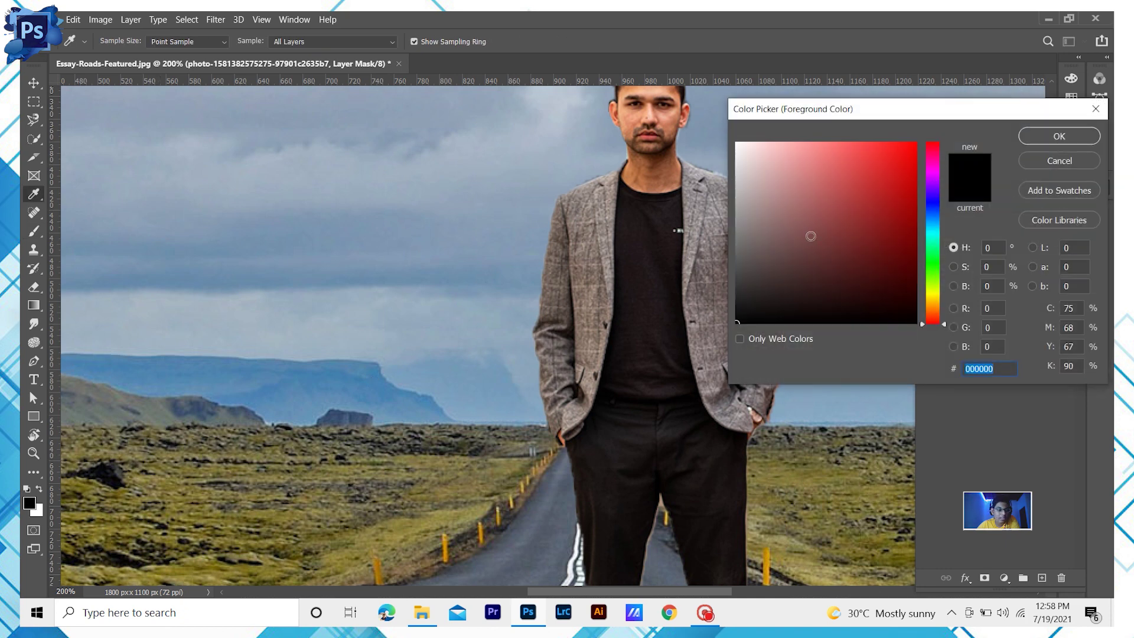
left_click(1079, 163)
left_click(38, 511)
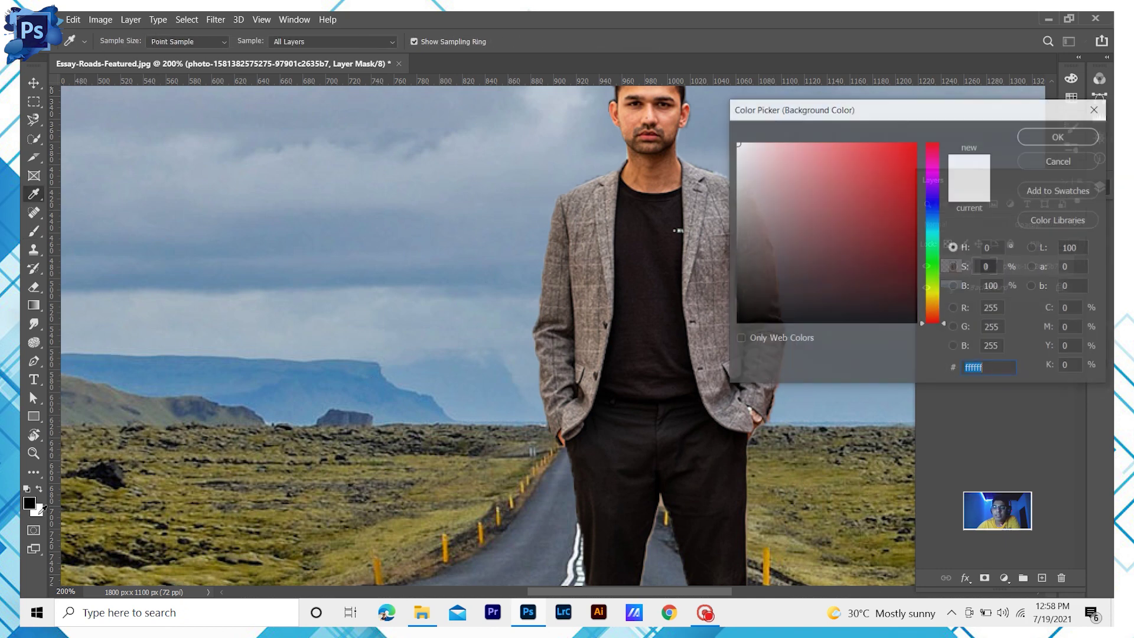
left_click(1034, 142)
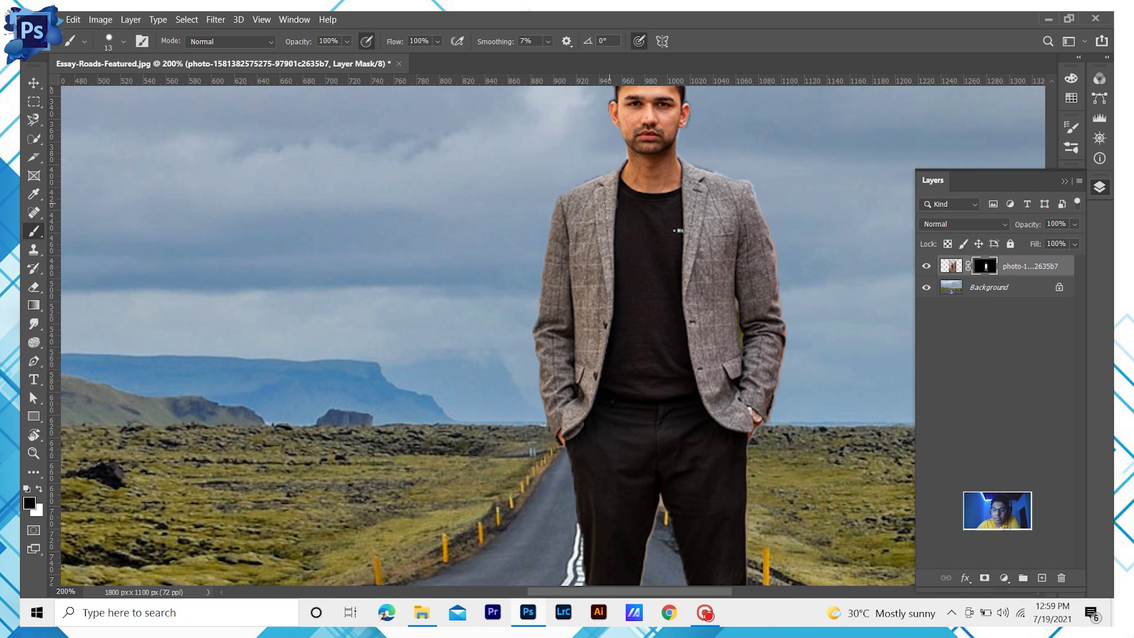
Step: Target the man's layer mask and paint white beside his shoulder to reveal part of the original photo
left_click(951, 265)
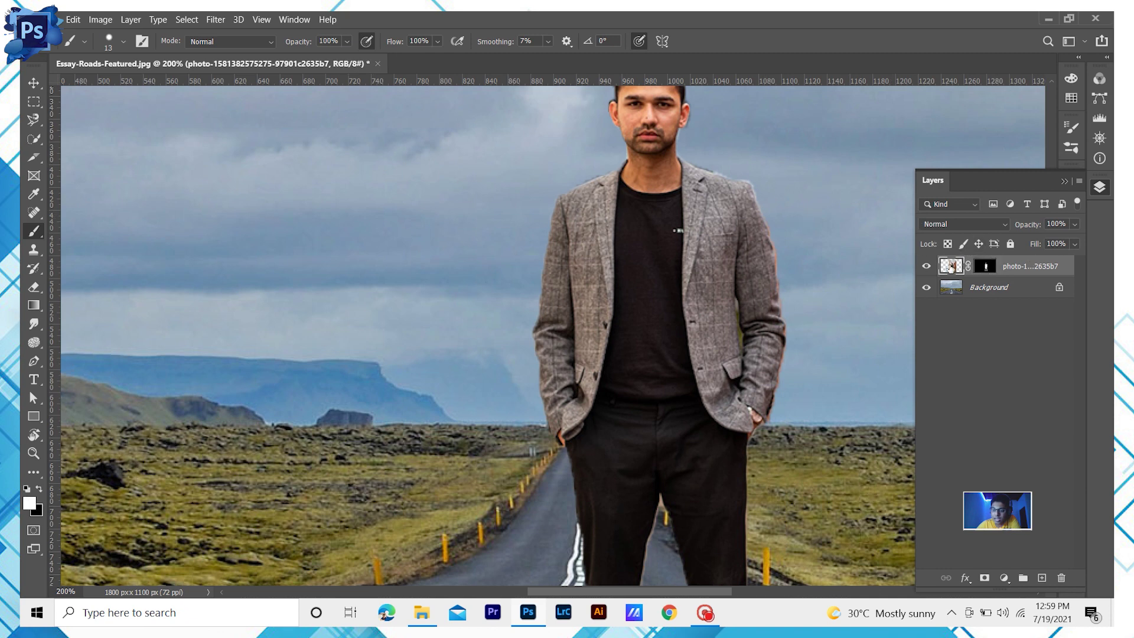
left_click(985, 266)
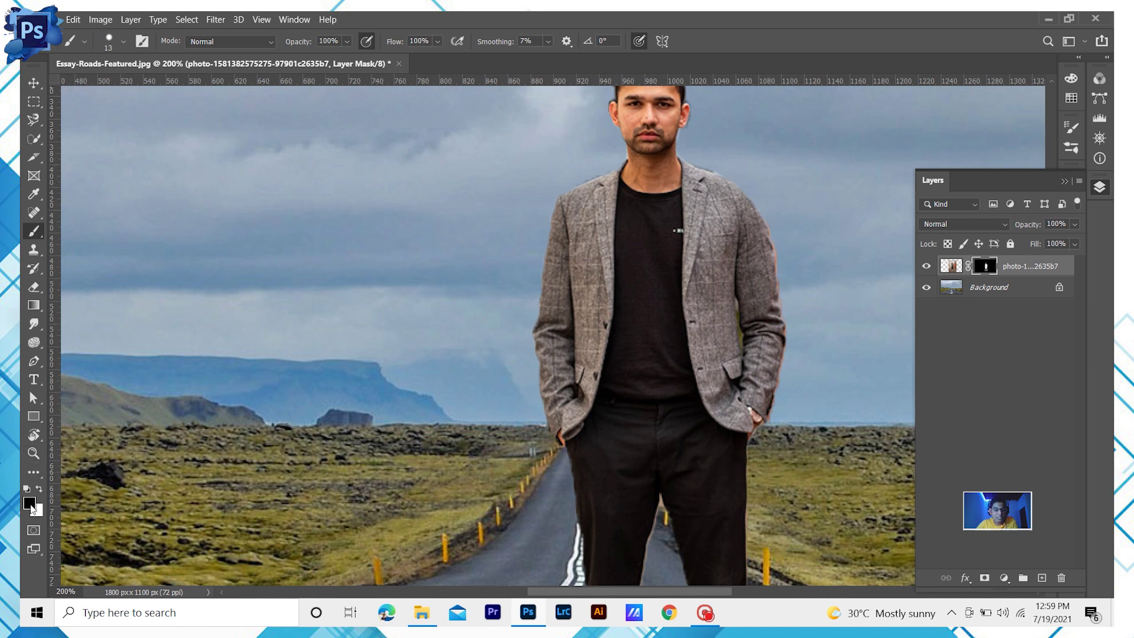
key("x")
mouse_move(726, 169)
left_mouse_down()
mouse_move(750, 189)
mouse_move(745, 171)
mouse_move(756, 171)
mouse_move(772, 206)
left_mouse_up()
key("x")
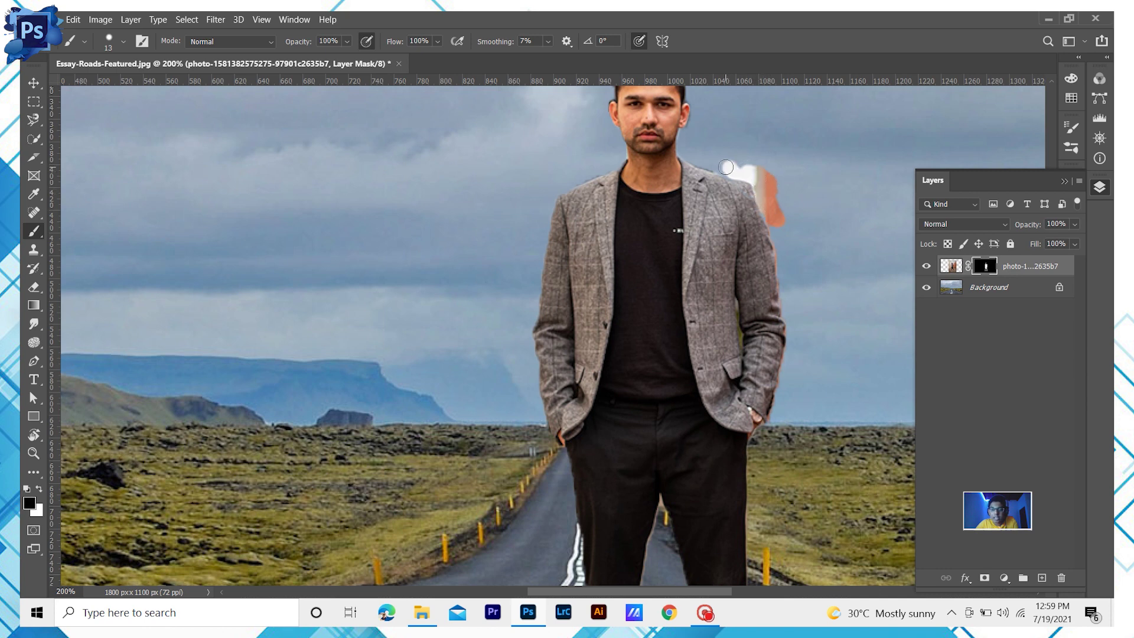
Step: Paint black on the layer mask over the revealed patch beside the shoulder and along the jacket sleeve's outer edge
key("x")
key("x")
mouse_move(725, 173)
left_mouse_down()
mouse_move(756, 170)
mouse_move(723, 169)
mouse_move(757, 174)
mouse_move(777, 196)
mouse_move(760, 176)
mouse_move(794, 225)
mouse_move(765, 198)
mouse_move(778, 229)
mouse_move(756, 174)
left_mouse_up()
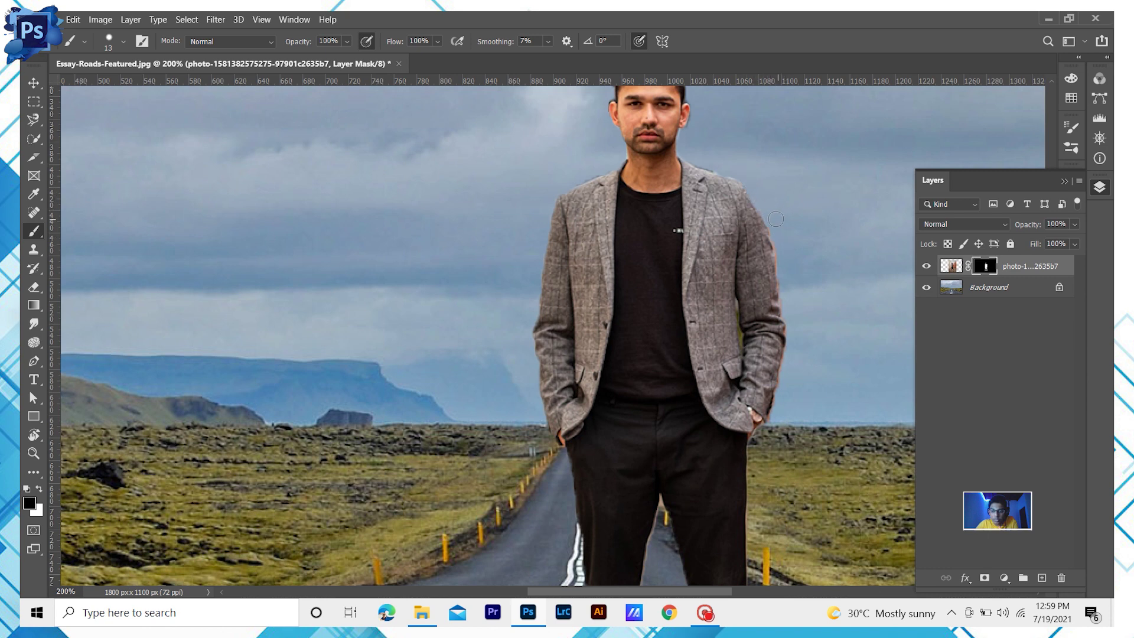
left_click_drag(783, 284, 789, 300)
left_click_drag(786, 450, 777, 178)
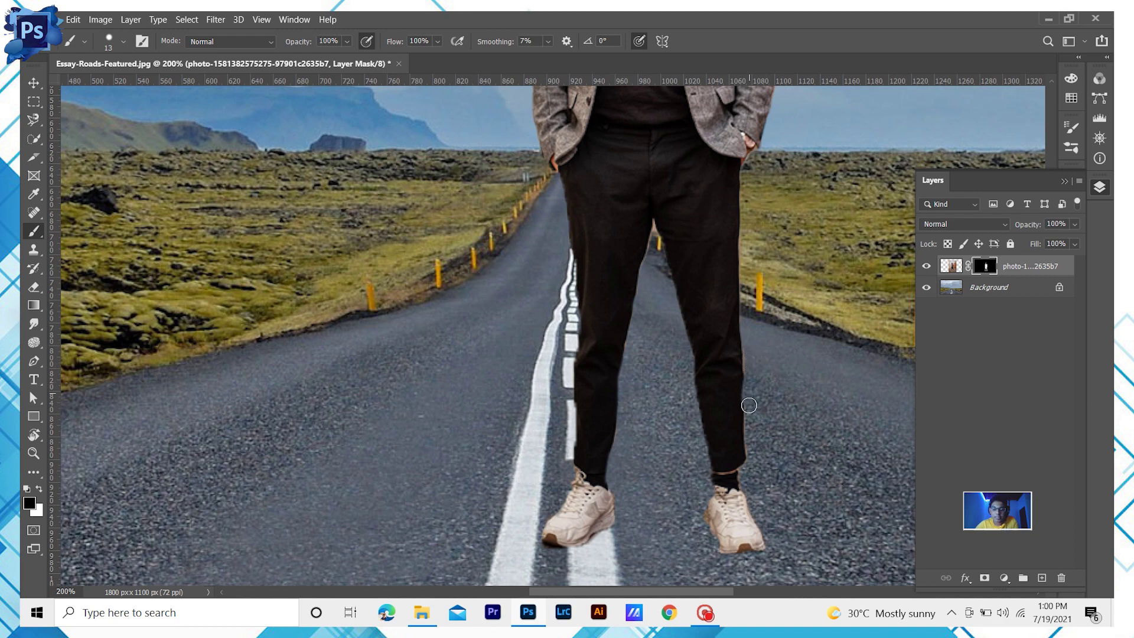
left_click_drag(593, 279, 543, 410)
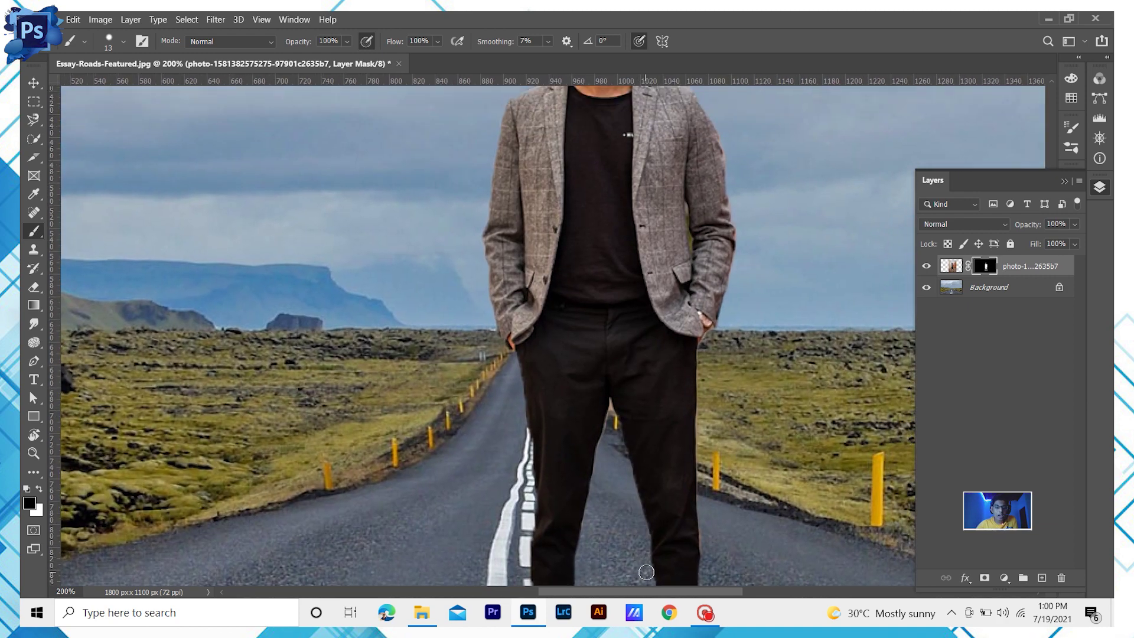
key("ctrl+0")
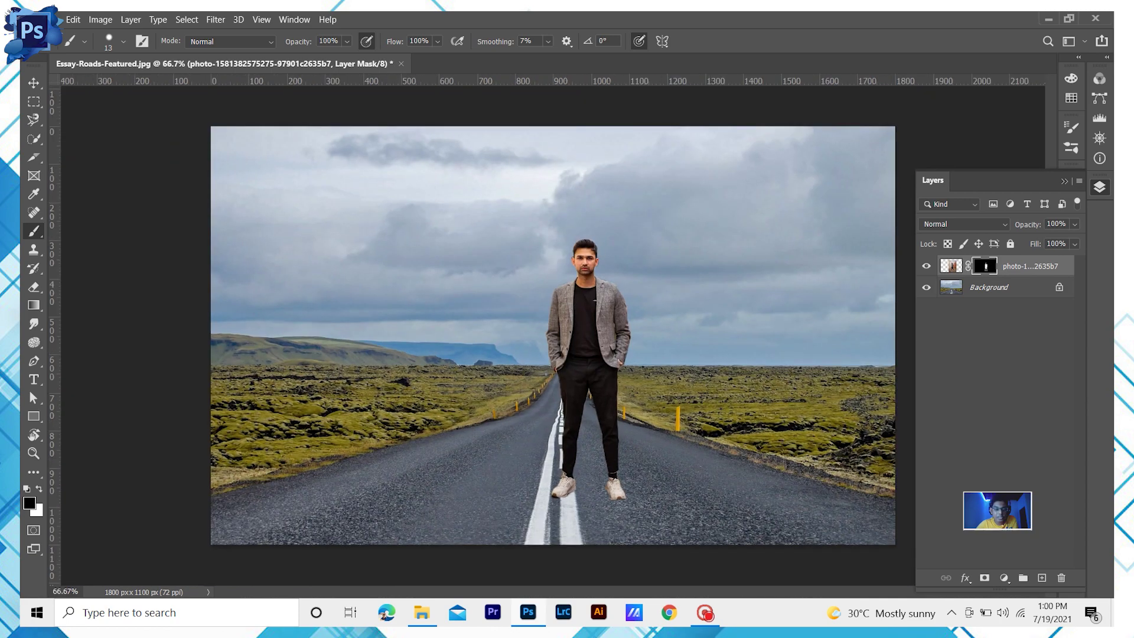
Step: Scale the man's layer to about 53.8% and place him on the road just right of the centre line
left_click(34, 83)
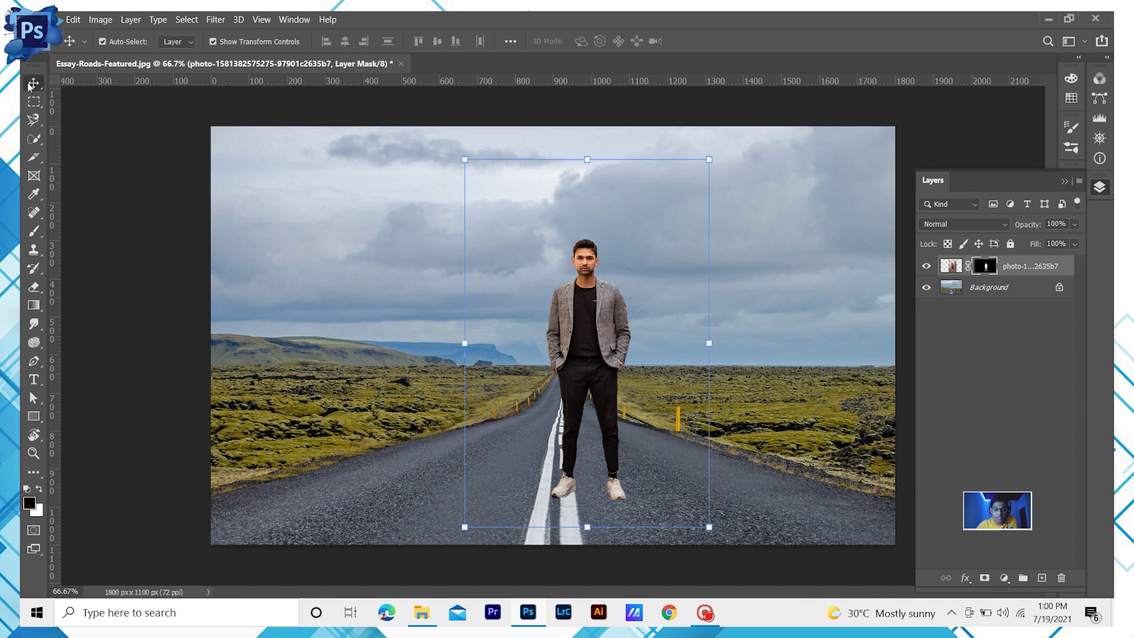
left_click_drag(708, 159, 628, 343)
left_click_drag(533, 421, 574, 329)
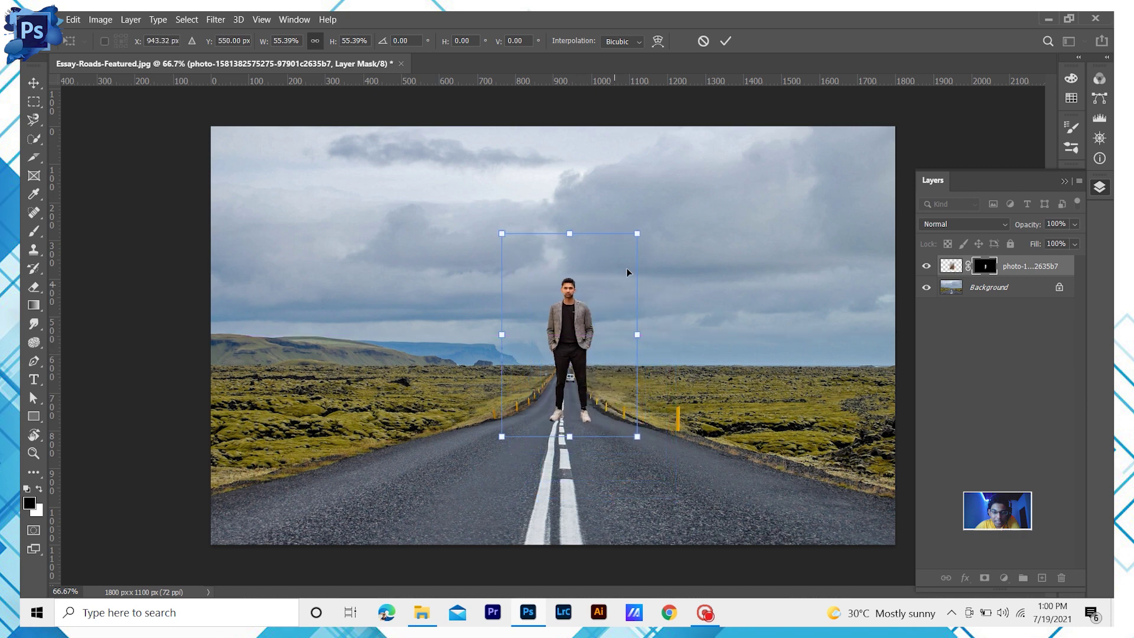
left_click_drag(638, 233, 545, 370)
left_click_drag(520, 406, 597, 453)
left_click_drag(617, 412, 679, 320)
left_click_drag(653, 387, 638, 426)
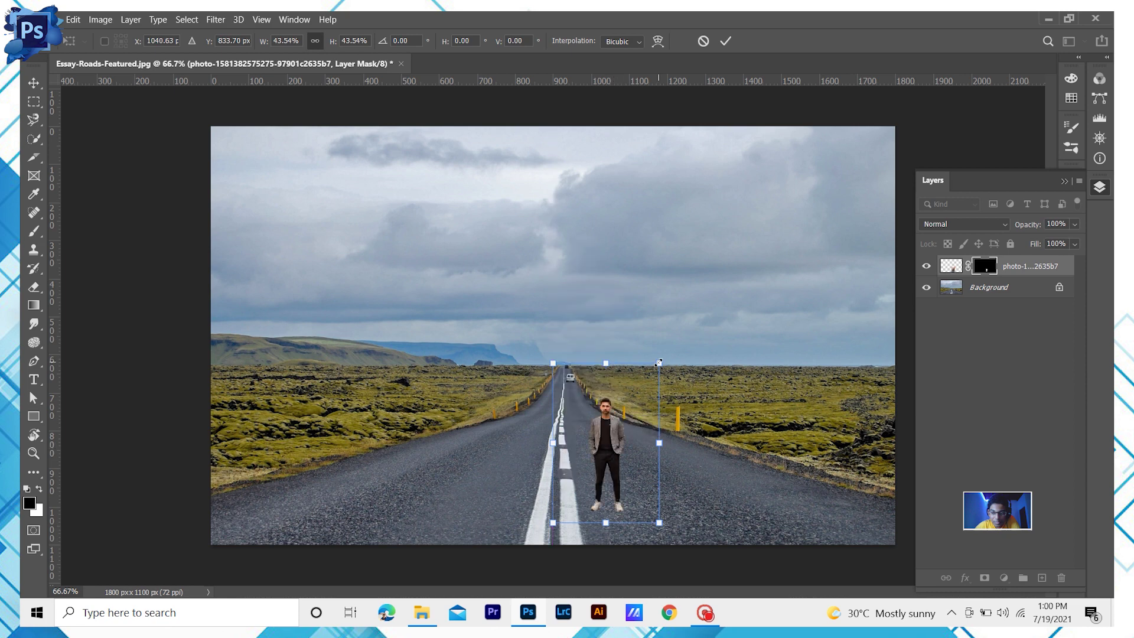
left_click_drag(664, 359, 685, 326)
left_click_drag(625, 394, 617, 397)
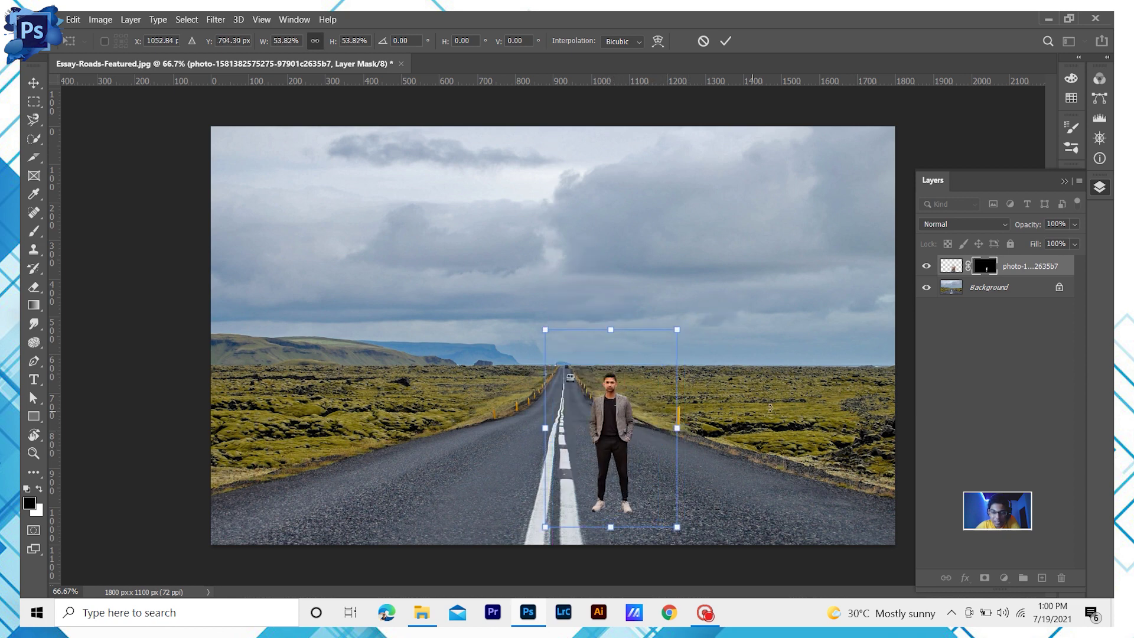
left_click(990, 383)
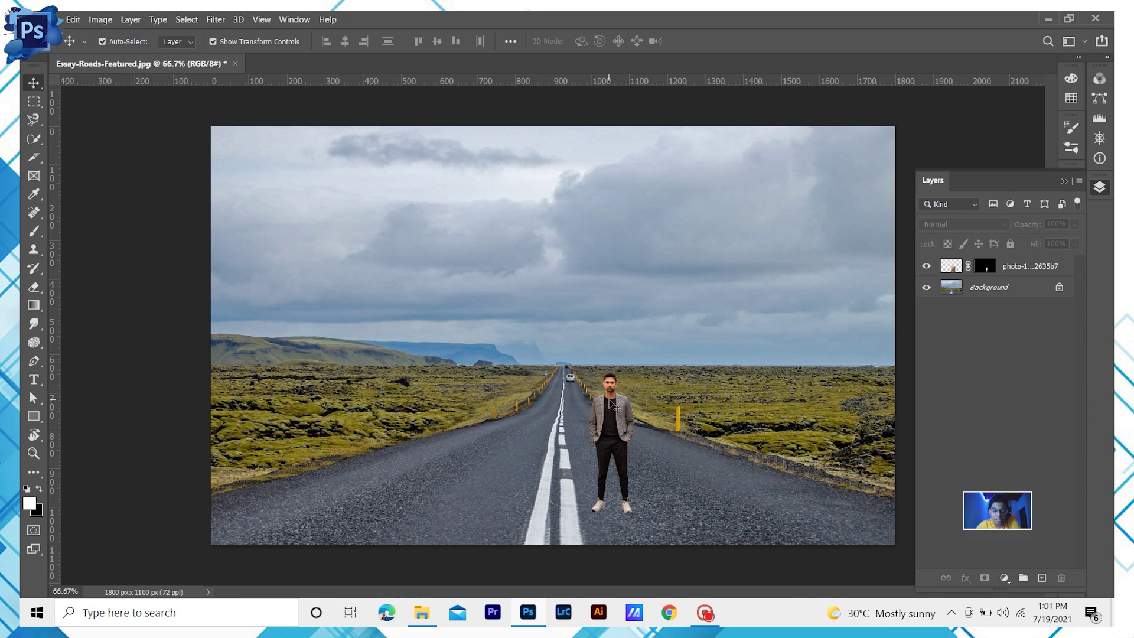
Step: Select the man's photo layer and duplicate it twice
left_click(612, 437)
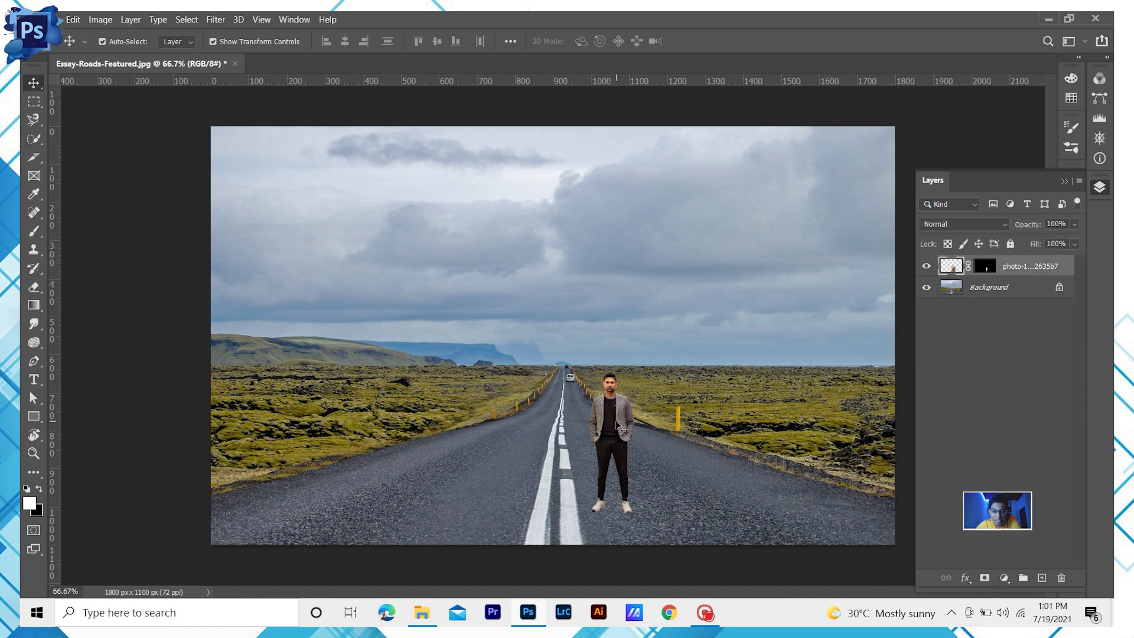
left_click(615, 431)
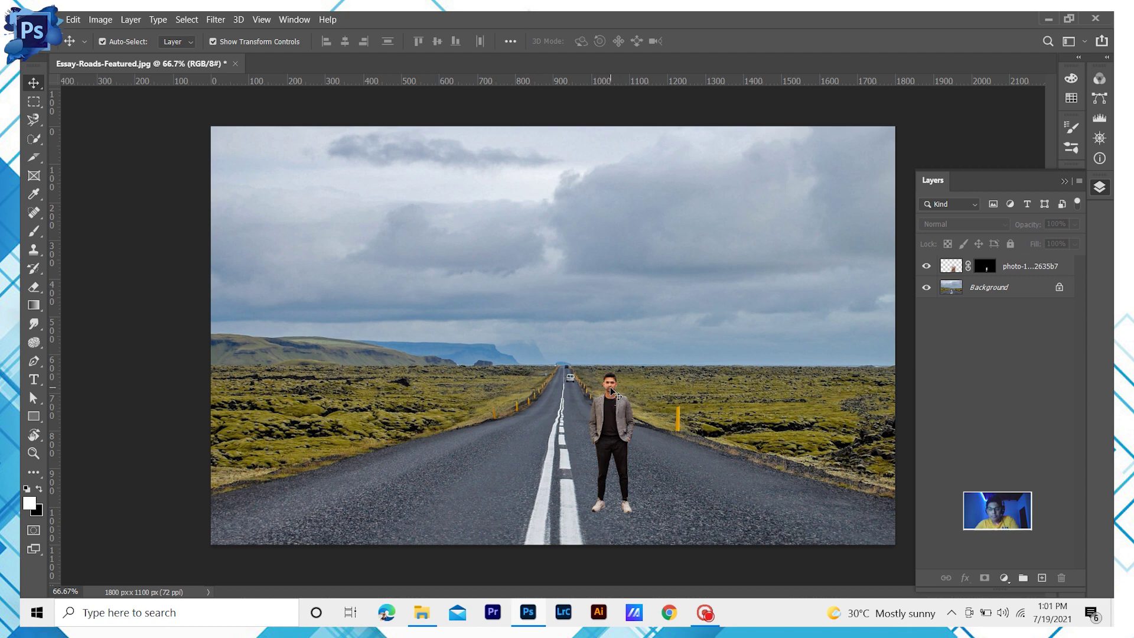
left_click(1024, 270)
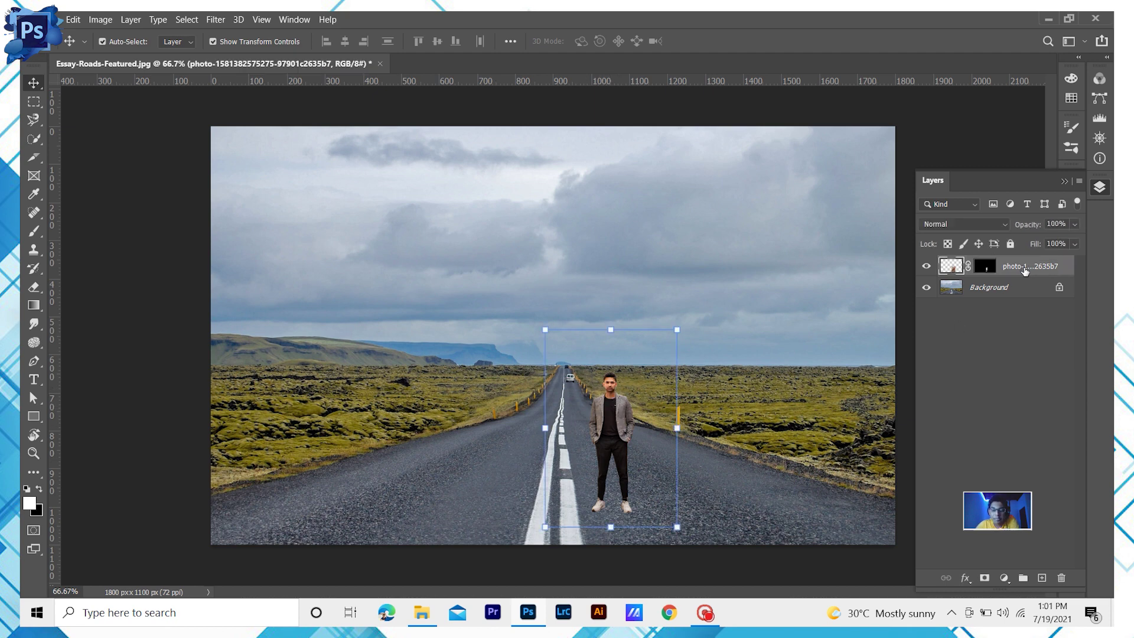
key("ctrl+j")
key("ctrl+j")
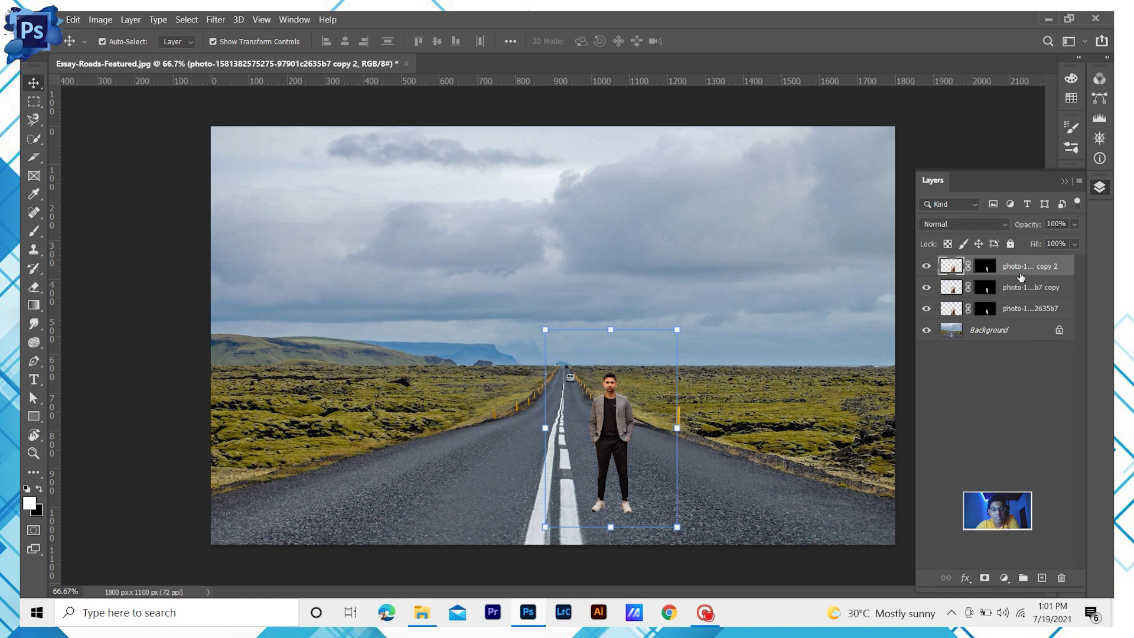
left_click(805, 237)
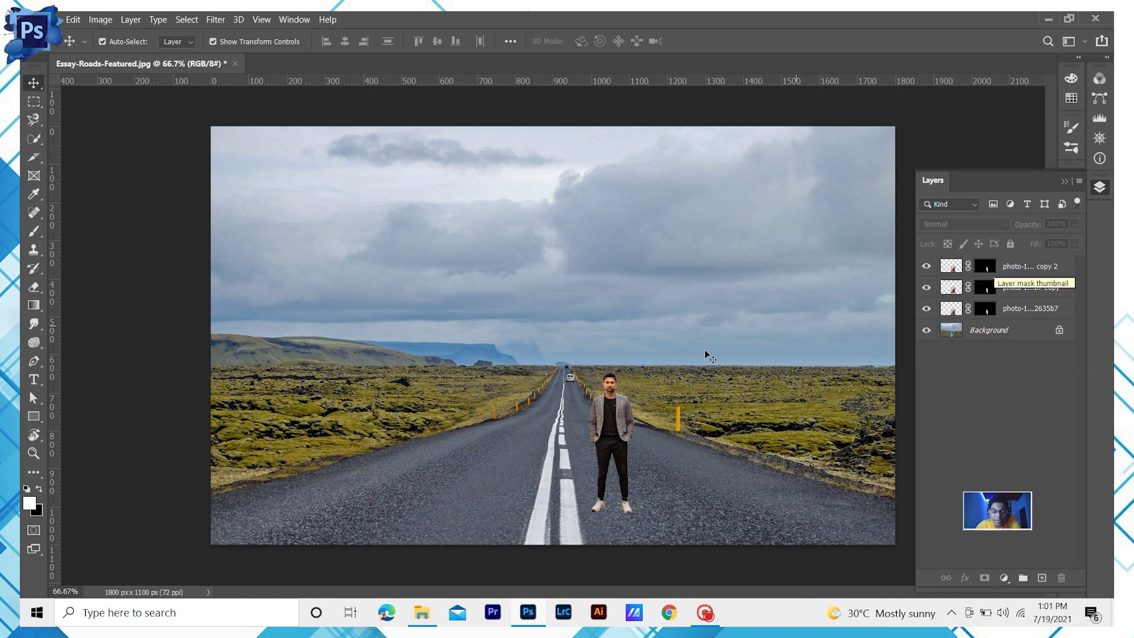
Step: Apply a Curves adjustment to the top copy of the man, adjusting points in the RGB curve's midtones, highlights and shadows
left_click(607, 424)
left_click(801, 237)
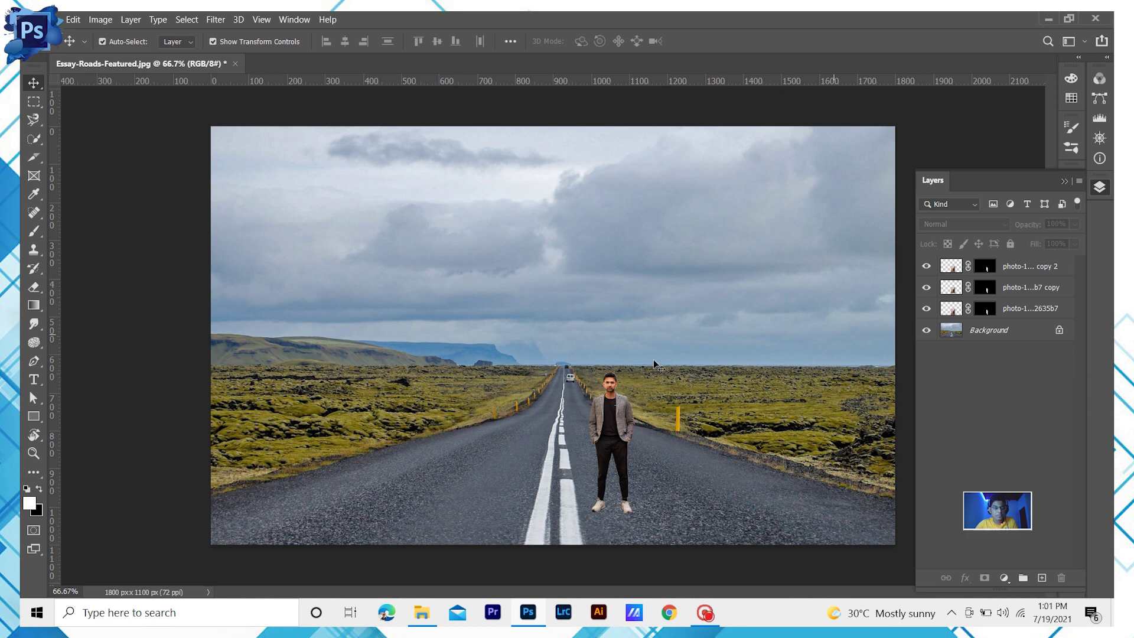
left_click(595, 449)
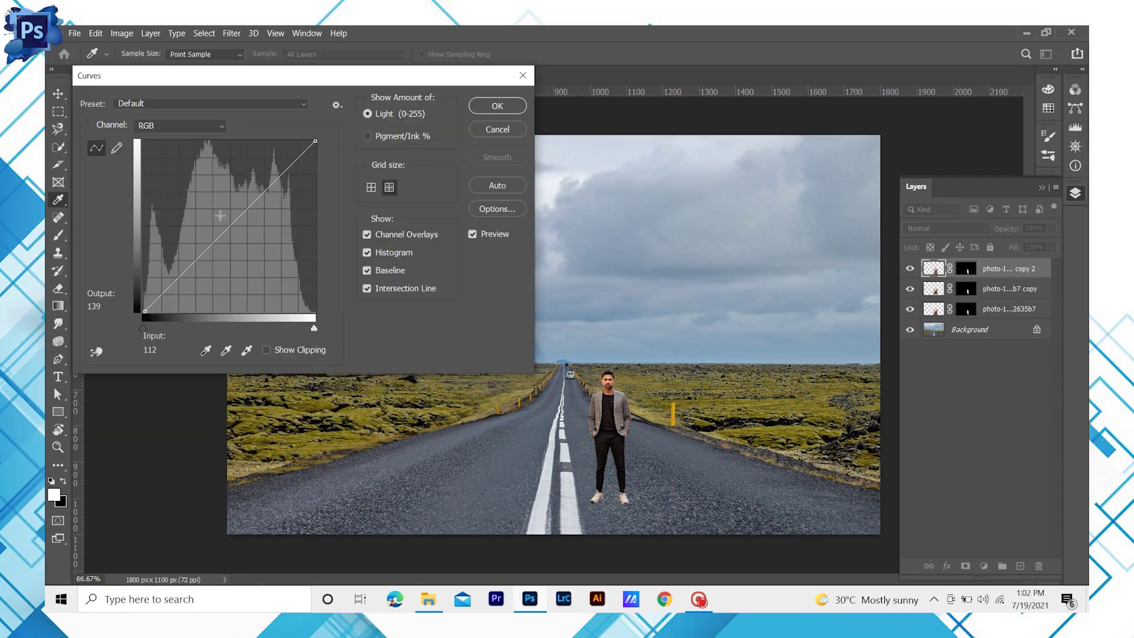
left_click(231, 224)
left_click_drag(273, 183, 276, 188)
mouse_move(180, 267)
left_mouse_down()
mouse_move(175, 252)
mouse_move(189, 275)
left_mouse_up()
left_click(477, 111)
Step: Hide the two lower copies of the man and display the top copy's layer mask on the canvas
left_click(967, 268)
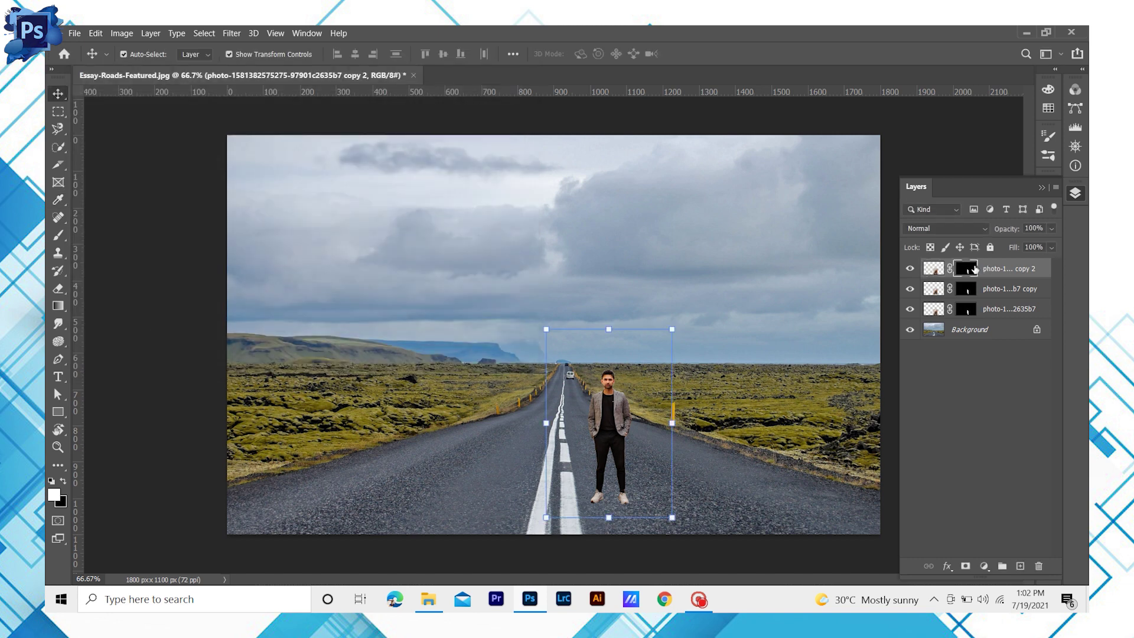
left_click(910, 289)
left_click(910, 309)
left_click(968, 272, "alt")
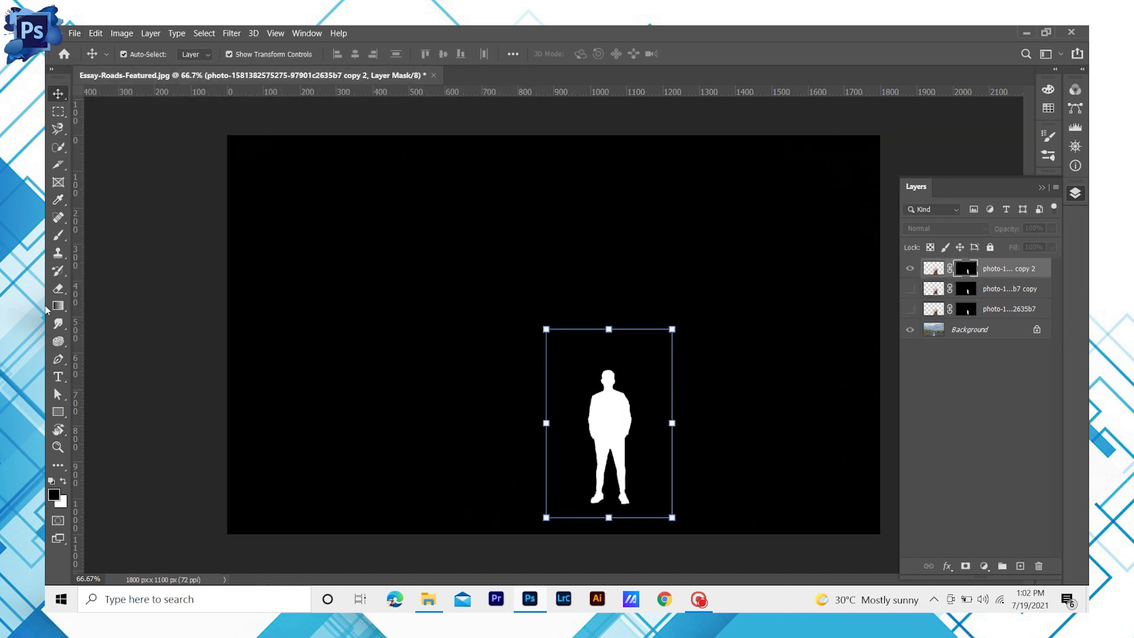
Step: Darken the shoes on the top copy's image with the Burn tool, changing its tonal range, and switch to the Sponge tool
left_click(59, 344)
right_click(59, 348)
left_click(112, 354)
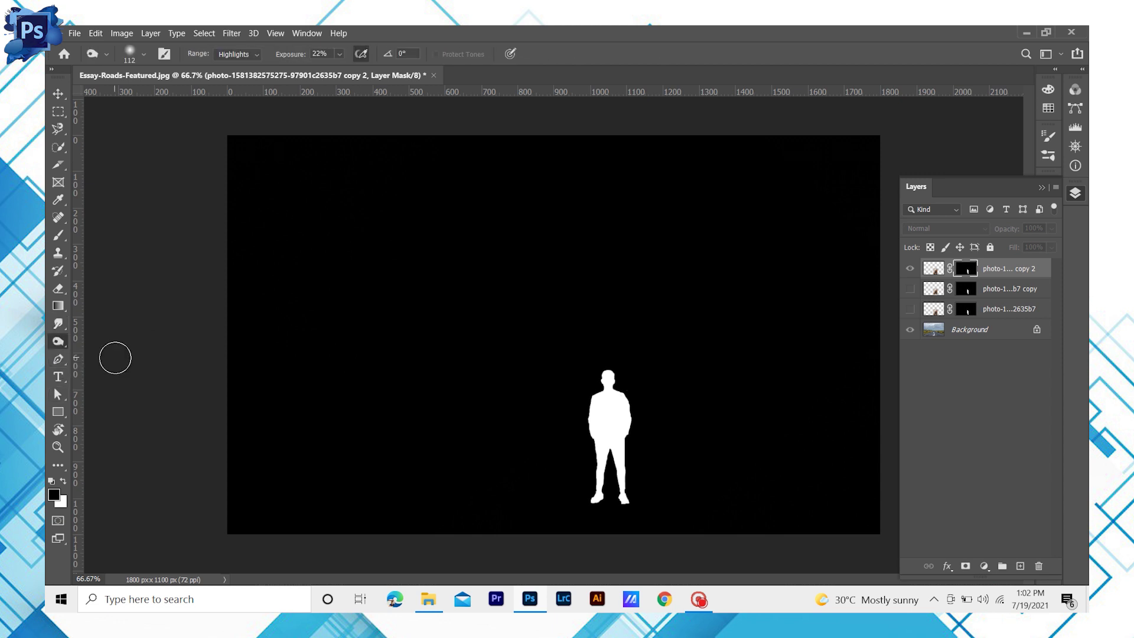
left_click(256, 54)
left_click(233, 60)
left_click(933, 268)
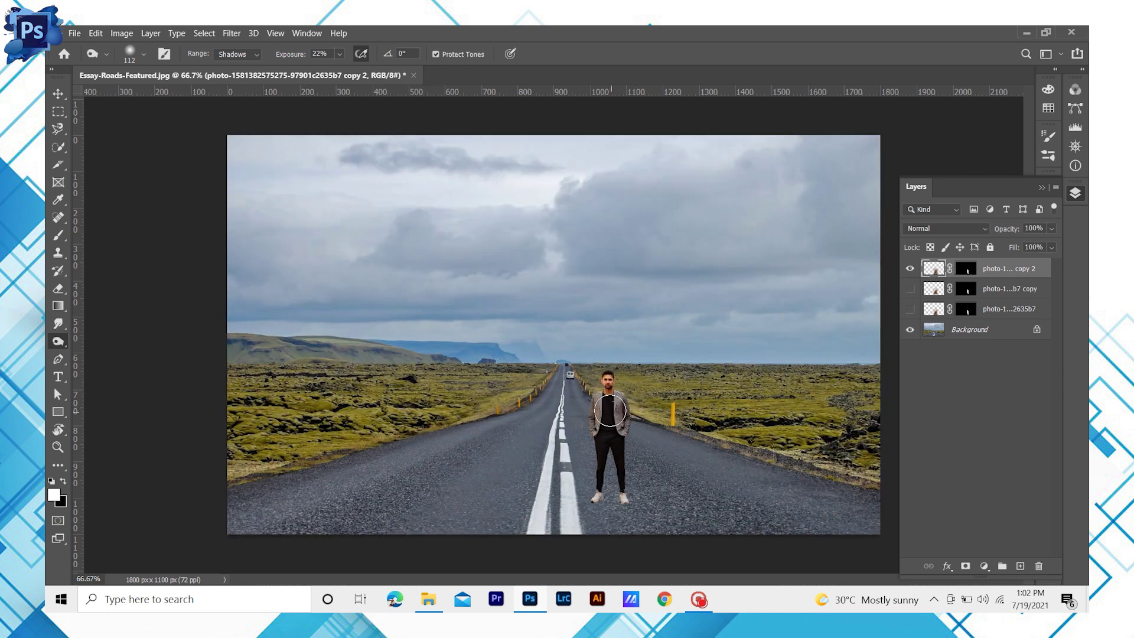
left_click(246, 57)
left_click(236, 78)
mouse_move(629, 489)
left_mouse_down()
mouse_move(605, 492)
mouse_move(621, 501)
left_mouse_up()
right_click(58, 341)
left_click(107, 367)
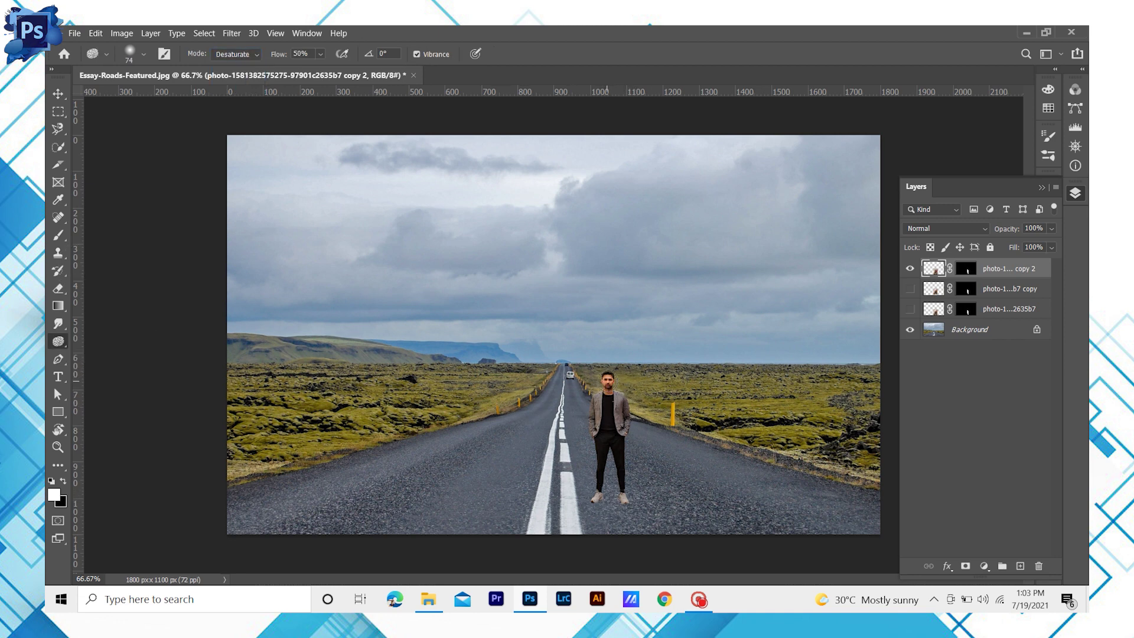
Step: Open the top copy's Layer Style settings and enable the first Drop Shadow effect
left_click(968, 229)
left_click(1018, 320)
double_click(1040, 269)
double_click(1051, 275)
scroll(603, 343, "down", 1)
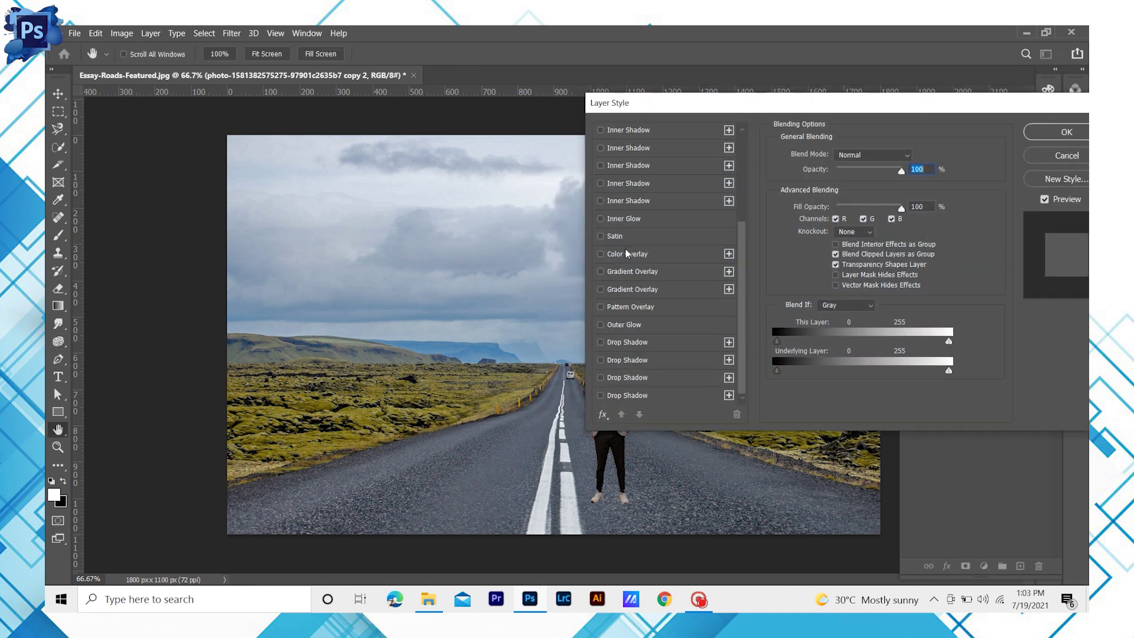
left_click_drag(760, 109, 896, 76)
left_click_drag(1016, 138, 1069, 142)
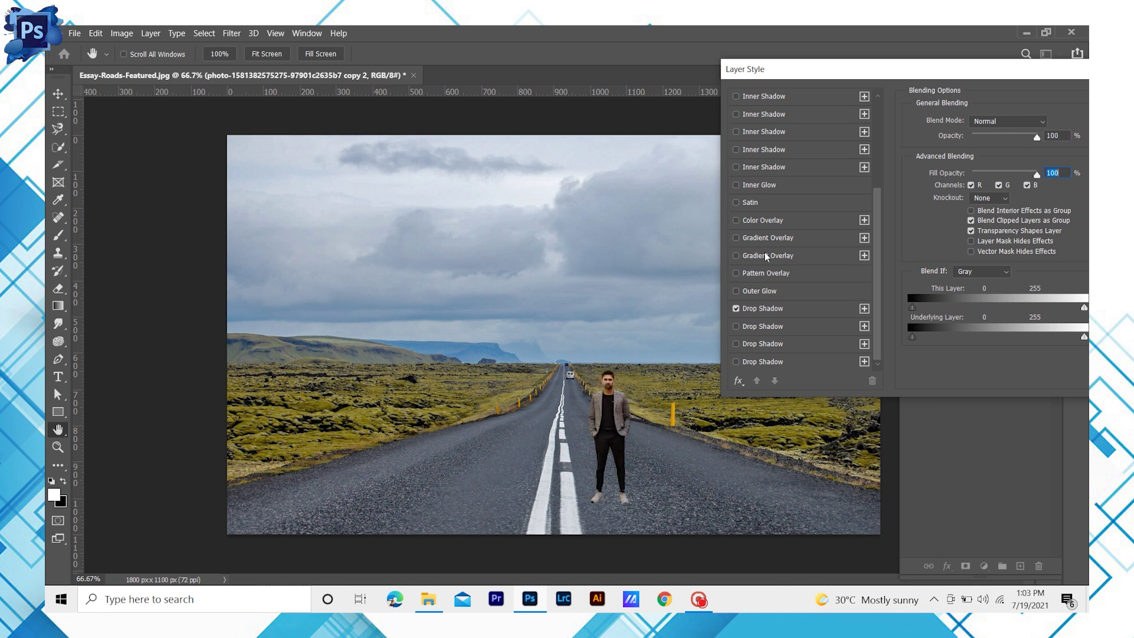
Step: Adjust the first Drop Shadow's opacity slightly and set its colour to white, ffffff
left_click(762, 308)
mouse_move(967, 142)
left_mouse_down()
mouse_move(925, 139)
mouse_move(971, 140)
left_mouse_up()
left_click(1046, 126)
left_click(729, 150)
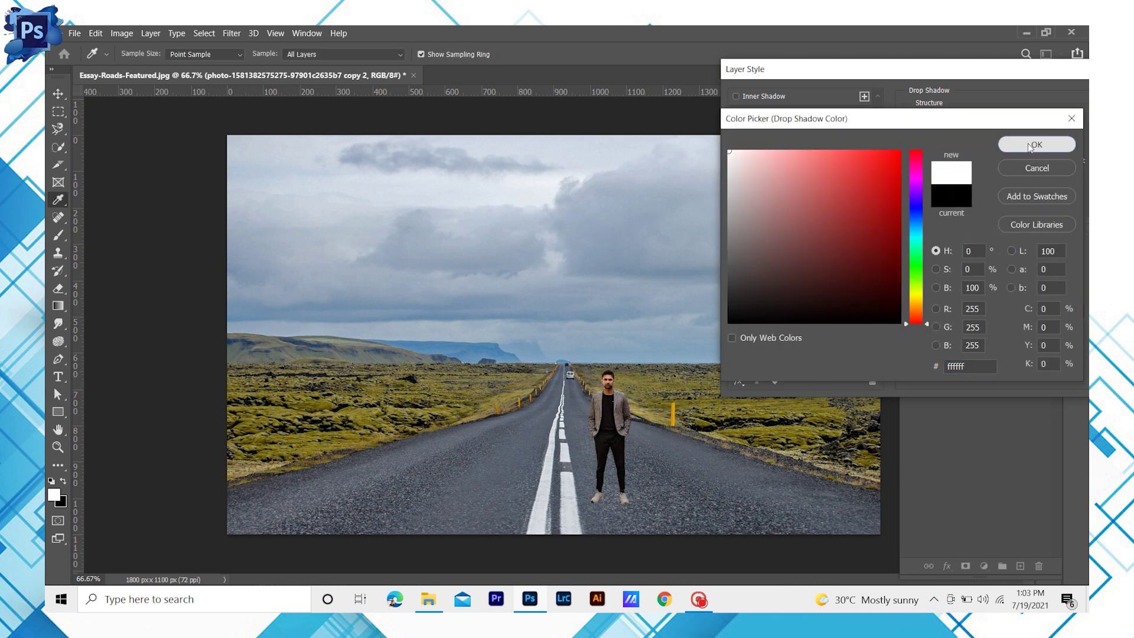
left_click(1036, 145)
Step: Enable the second Drop Shadow effect on the top copy and apply the layer style
left_click(738, 327)
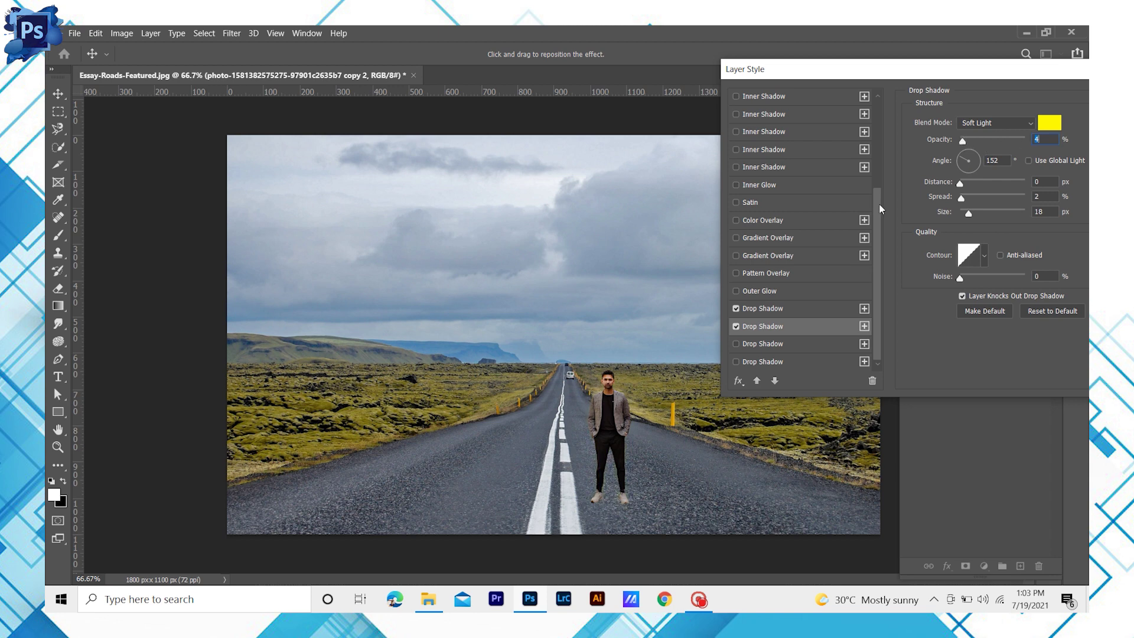
scroll(789, 291, "up", 5)
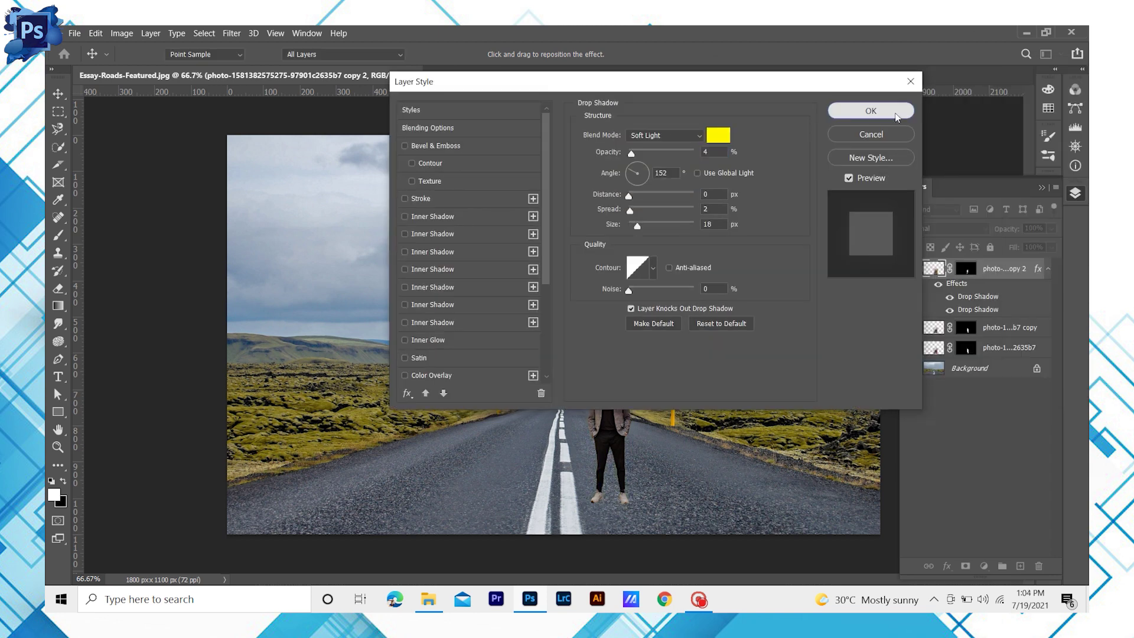
key("Return")
Step: Show the middle copy of the man and move it with Free Transform to stand on the road to the right of the first figure
left_click(1004, 330)
left_click(910, 327)
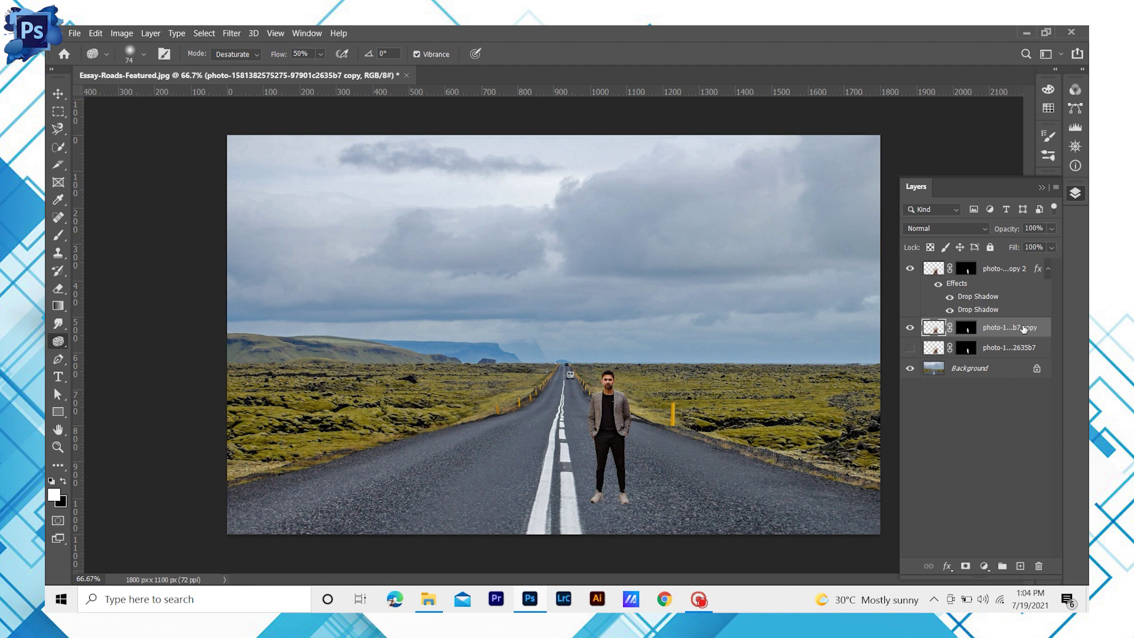
key("Left")
key("Left")
key("Left")
key("Left")
key("Left")
key("ctrl+t")
left_click_drag(655, 364, 732, 369)
key("Return")
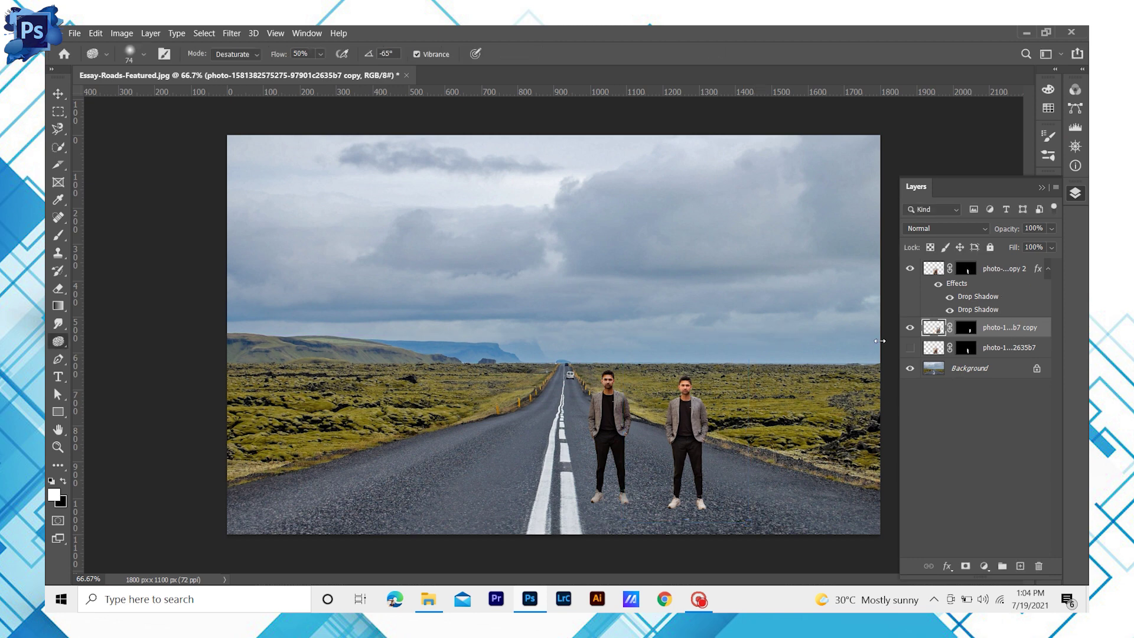
Step: Darken the middle copy of the man into a solid black silhouette with a Levels adjustment
key("v")
left_click(121, 33)
mouse_move(142, 65)
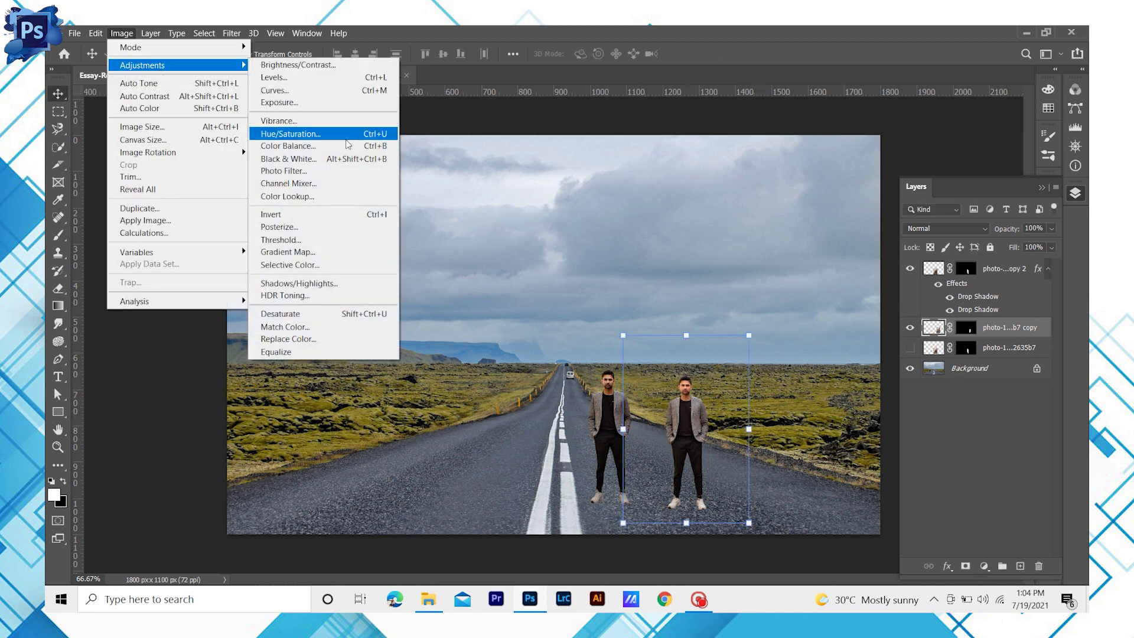
left_click(271, 78)
left_click_drag(870, 308, 637, 298)
key("Return")
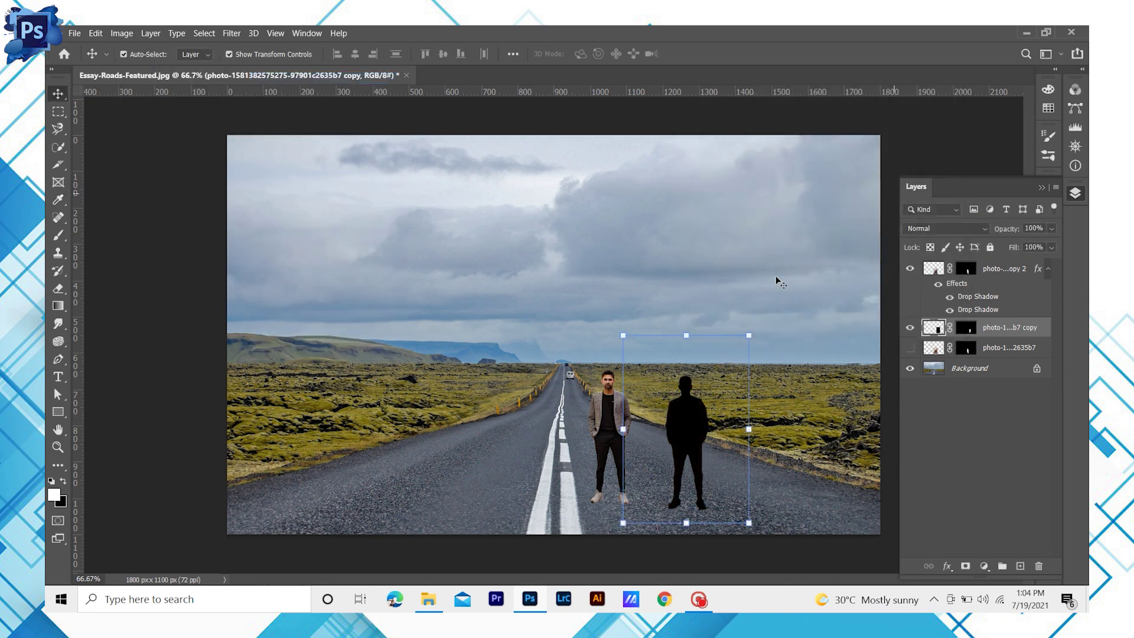
Step: Scale down the black silhouette, move it behind the man's legs and rotate it so it leans away to his right like a cast shadow
left_click_drag(749, 331, 692, 418)
left_click_drag(666, 490, 607, 470)
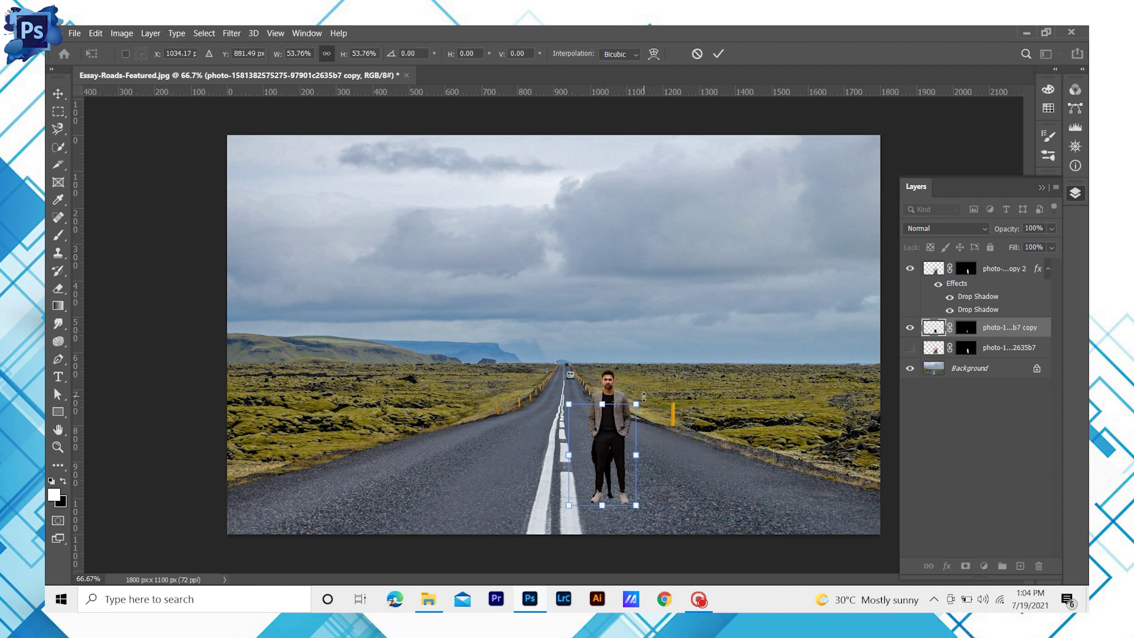
left_click_drag(638, 399, 677, 485)
key("alt+i")
left_click(877, 495)
left_click(1018, 335)
Step: Start Puppet Warp on the silhouette, pin both of its feet and move them onto the man's shoes
left_click(95, 34)
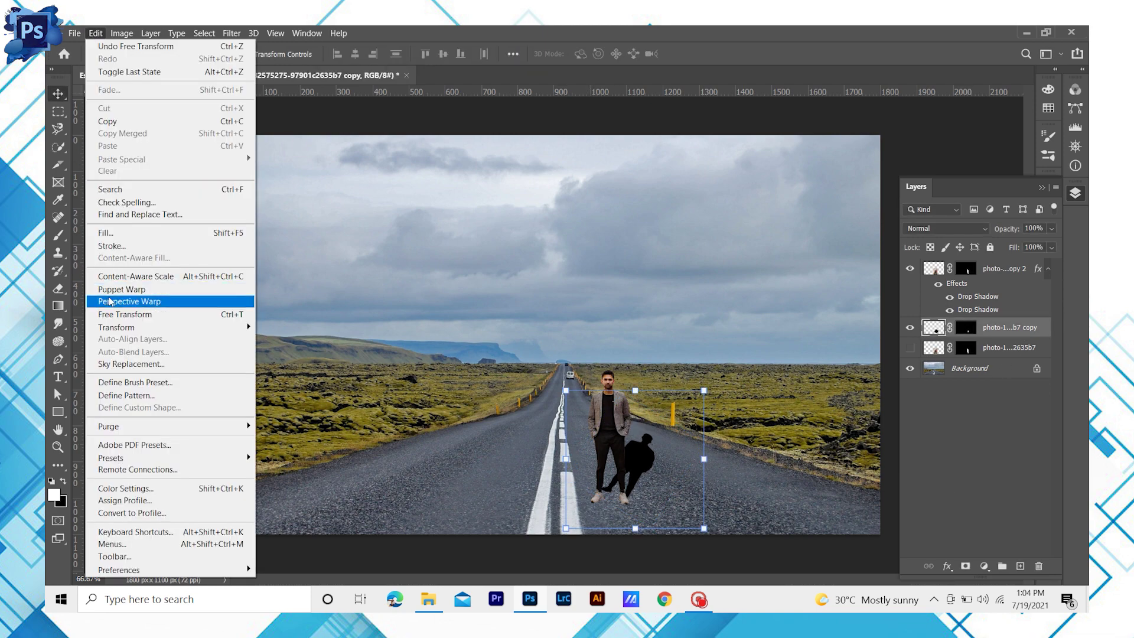
left_click(117, 291)
key("ctrl+plus")
key("ctrl+plus")
left_click(599, 475)
left_click_drag(599, 475, 573, 490)
left_click(625, 521)
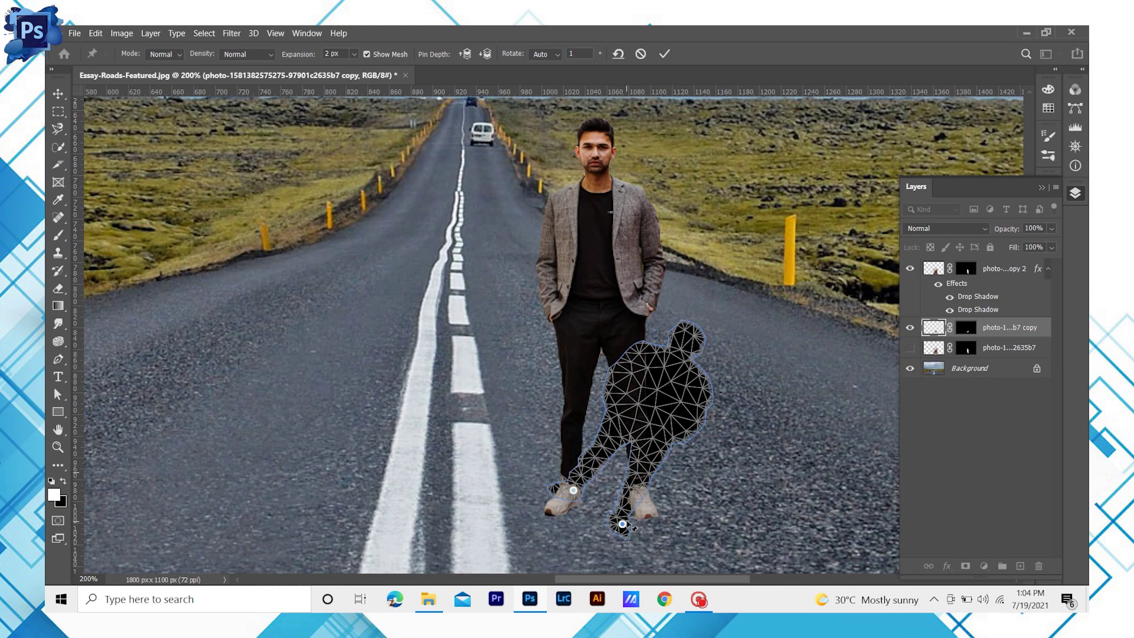
left_click_drag(625, 521, 645, 505)
Step: Pin the silhouette's body and head, pull them into a low cast-shadow shape on the road, and apply the Puppet Warp
left_click(622, 307)
left_click_drag(623, 307, 666, 439)
left_click(563, 497)
left_click(689, 402)
left_click_drag(689, 401, 692, 385)
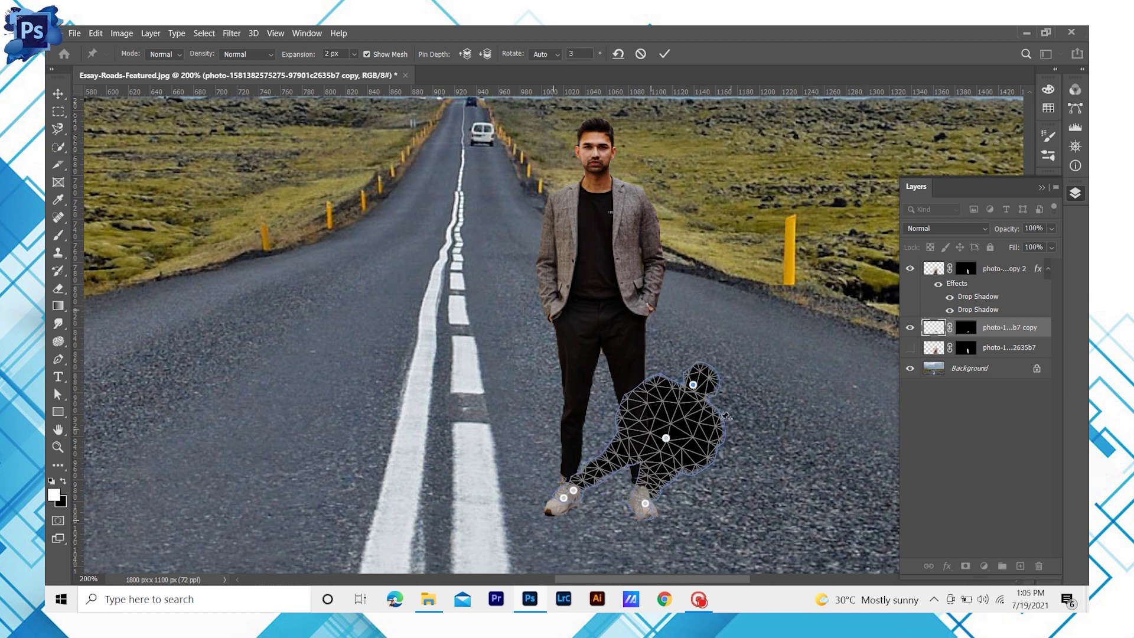
left_click(63, 93)
left_click(524, 251)
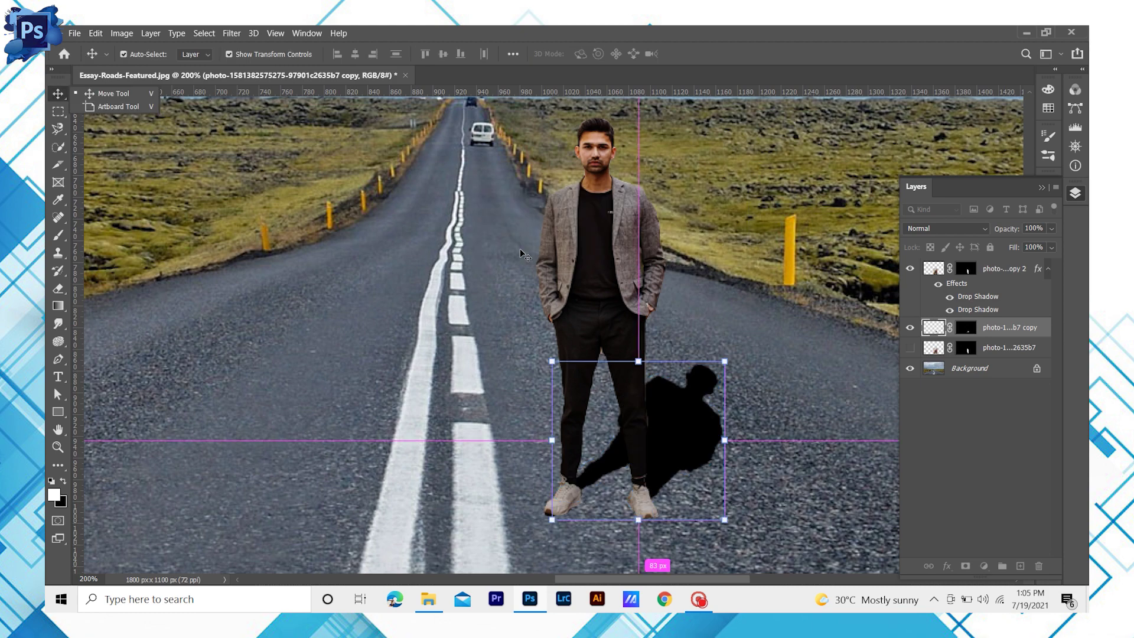
Step: Set the shadow layer's blend mode to Soft Light and its opacity to 71%
left_click(1005, 463)
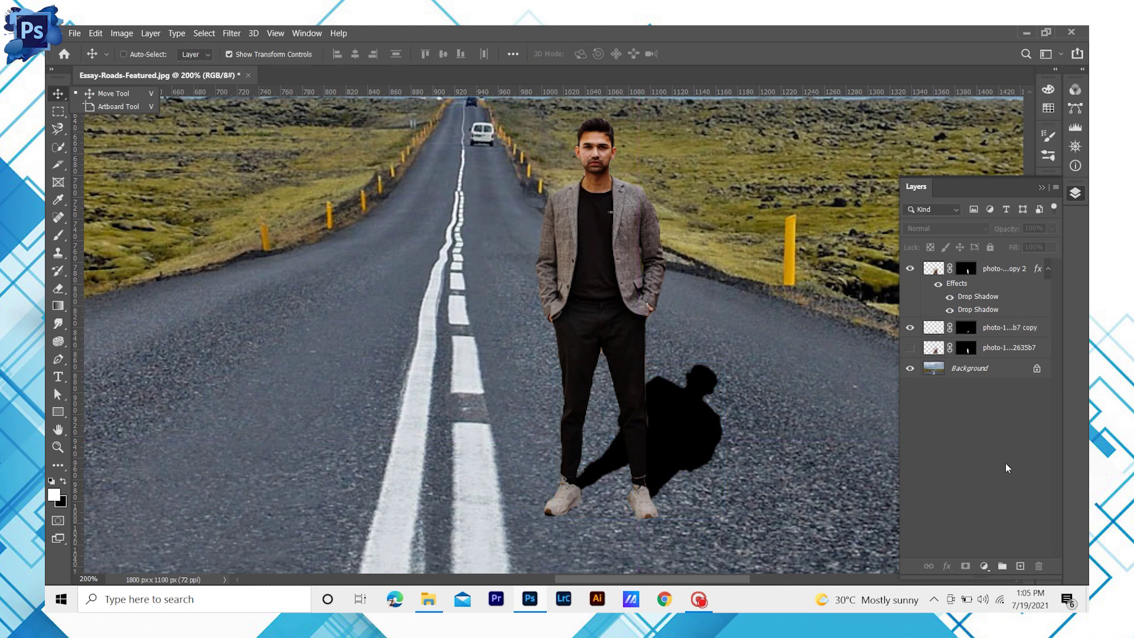
key("ctrl+0")
left_click(1041, 329)
left_click(945, 228)
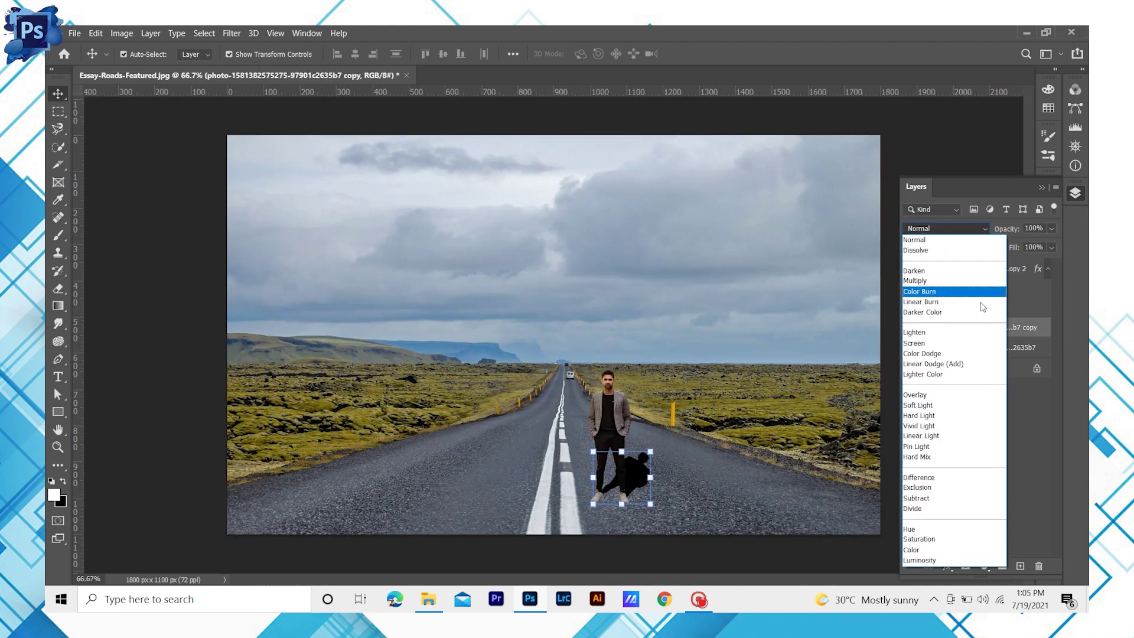
left_click(925, 404)
left_click_drag(1054, 229, 1033, 244)
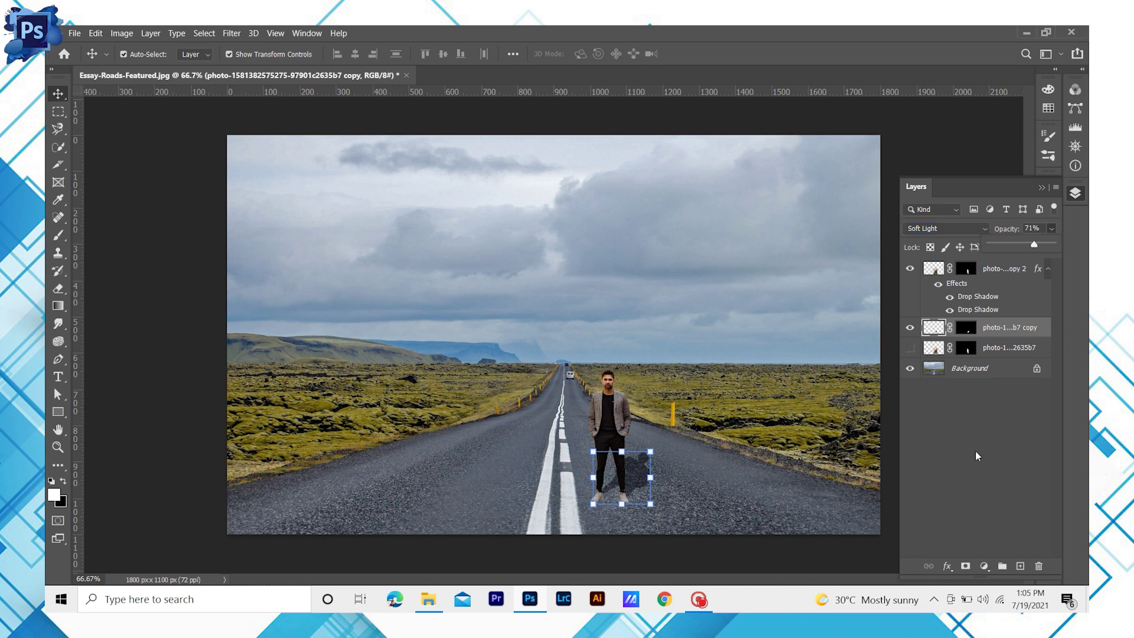
Step: Flatten the shadow further with Free Transform so it lies shorter beside the man's feet
left_click(651, 455)
left_click_drag(651, 451, 641, 479)
key("Return")
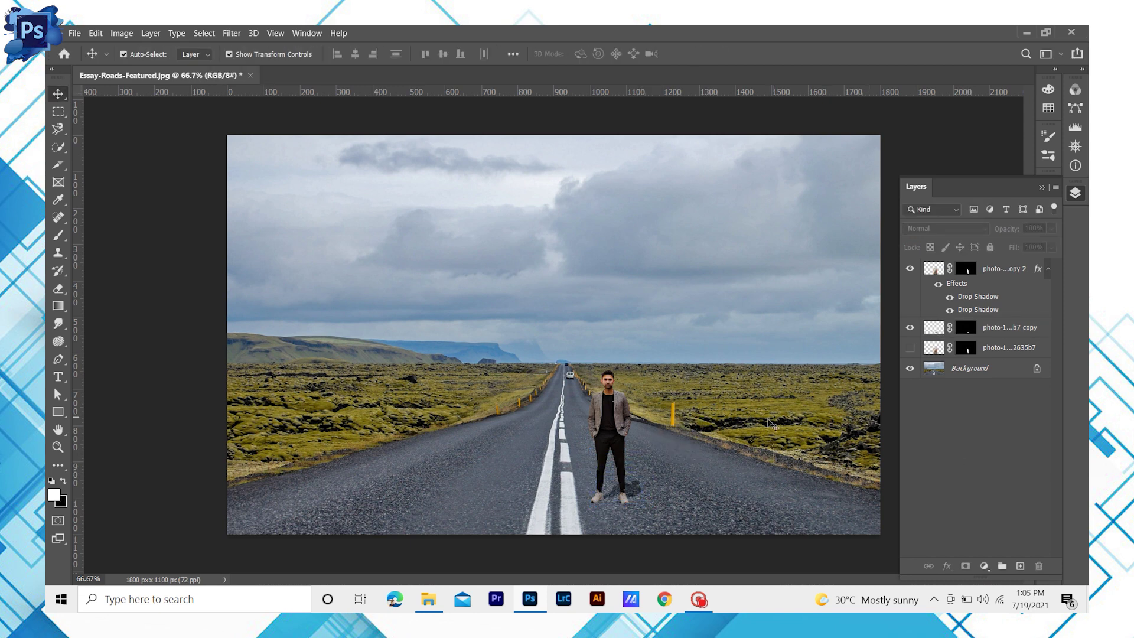
left_click(699, 599)
left_click(699, 600)
Step: Open Color Balance for the man's top copy and set the midtones to -13 cyan–red and -16 yellow–blue
left_click(606, 427)
left_click(122, 33)
mouse_move(136, 82)
left_click(296, 147)
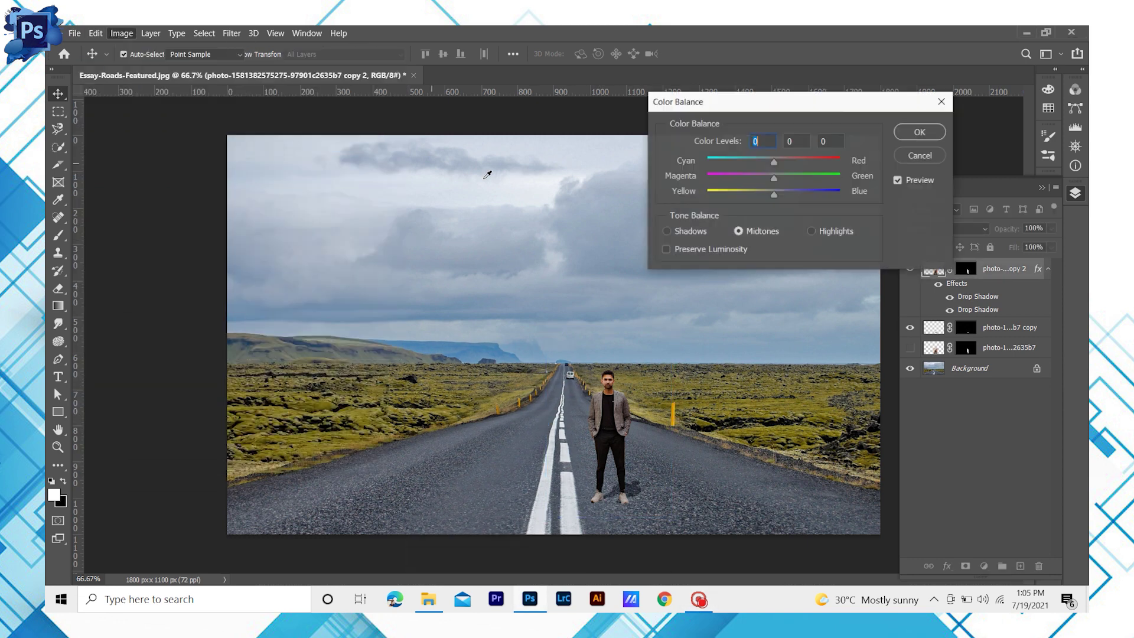
left_click(760, 194)
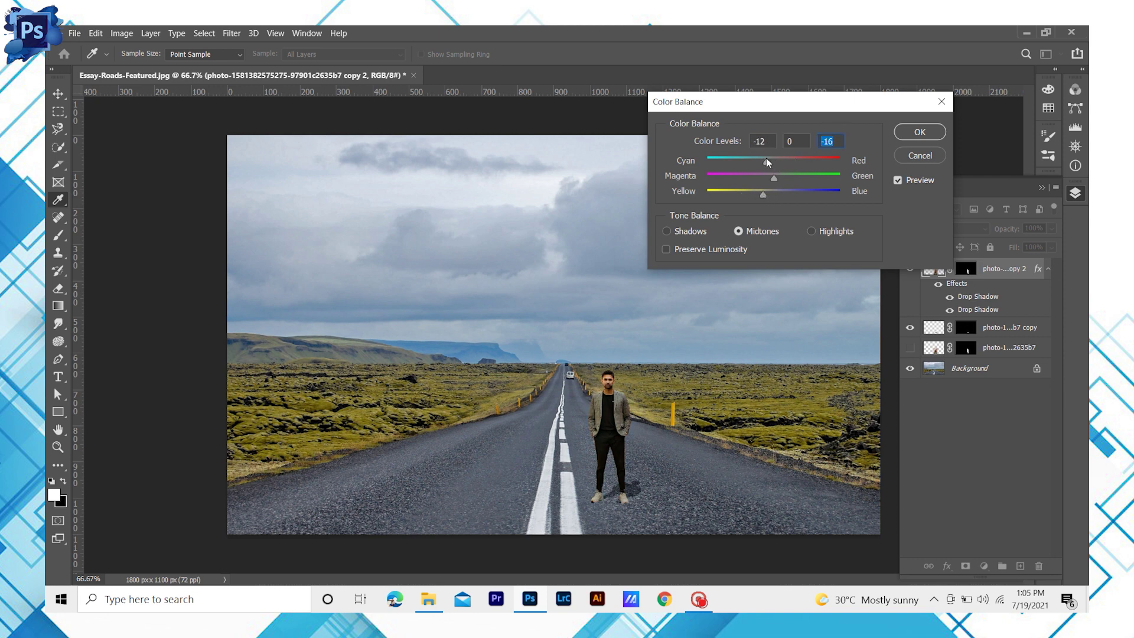
left_click(765, 157)
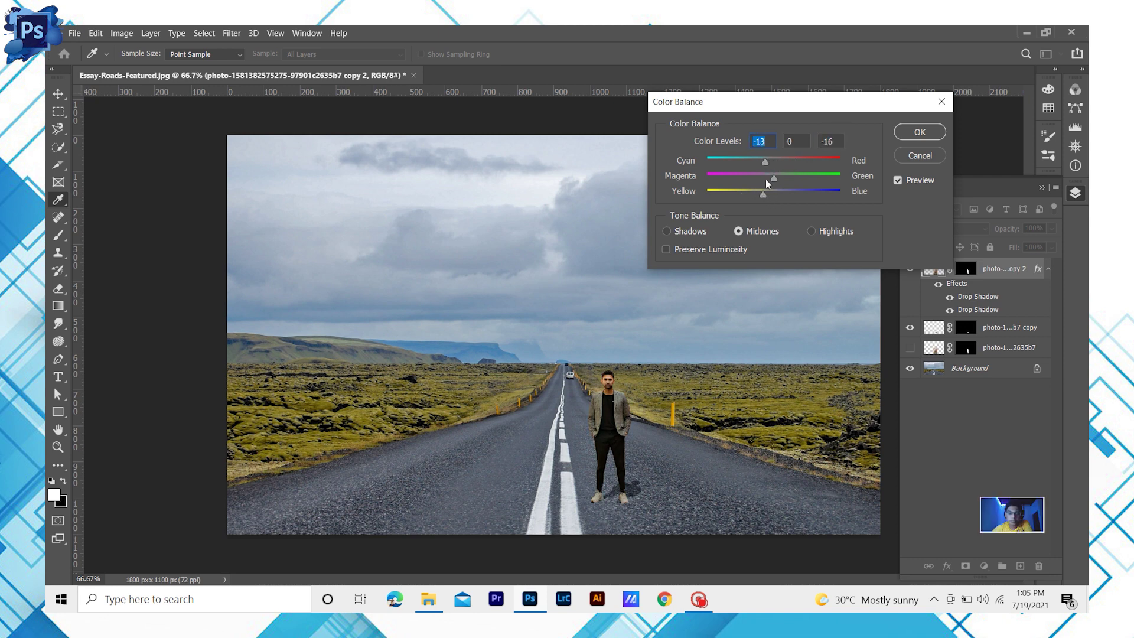
Step: Set the yellow–blue level of the shadows to +20 and apply the Color Balance adjustment
left_click(668, 230)
mouse_move(776, 190)
left_mouse_down()
mouse_move(756, 192)
mouse_move(788, 195)
left_mouse_up()
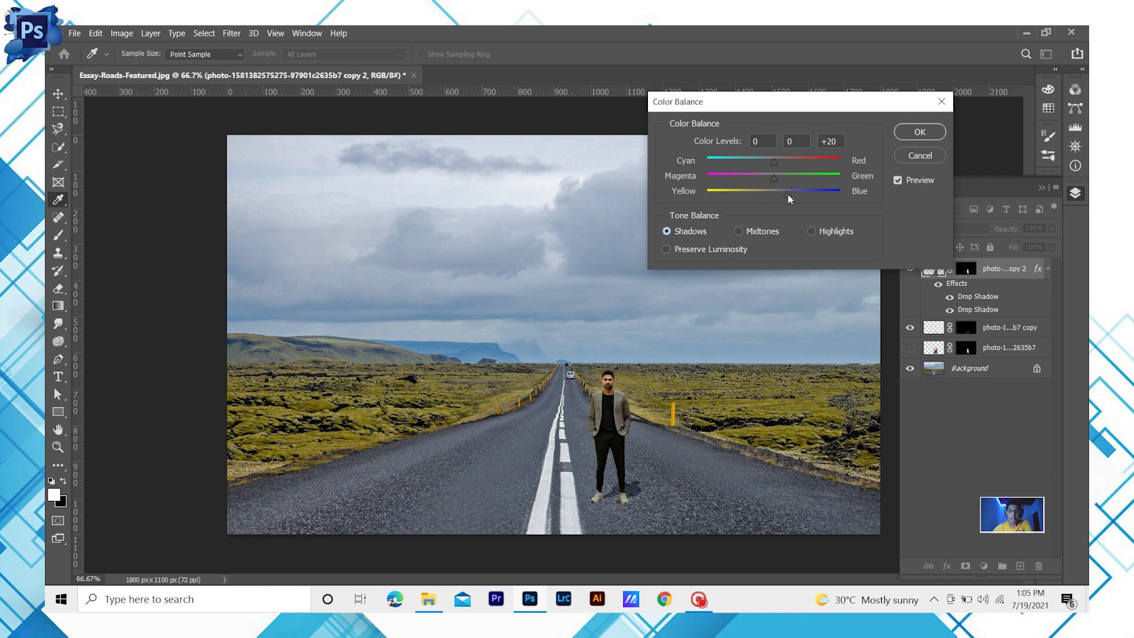
left_click(924, 136)
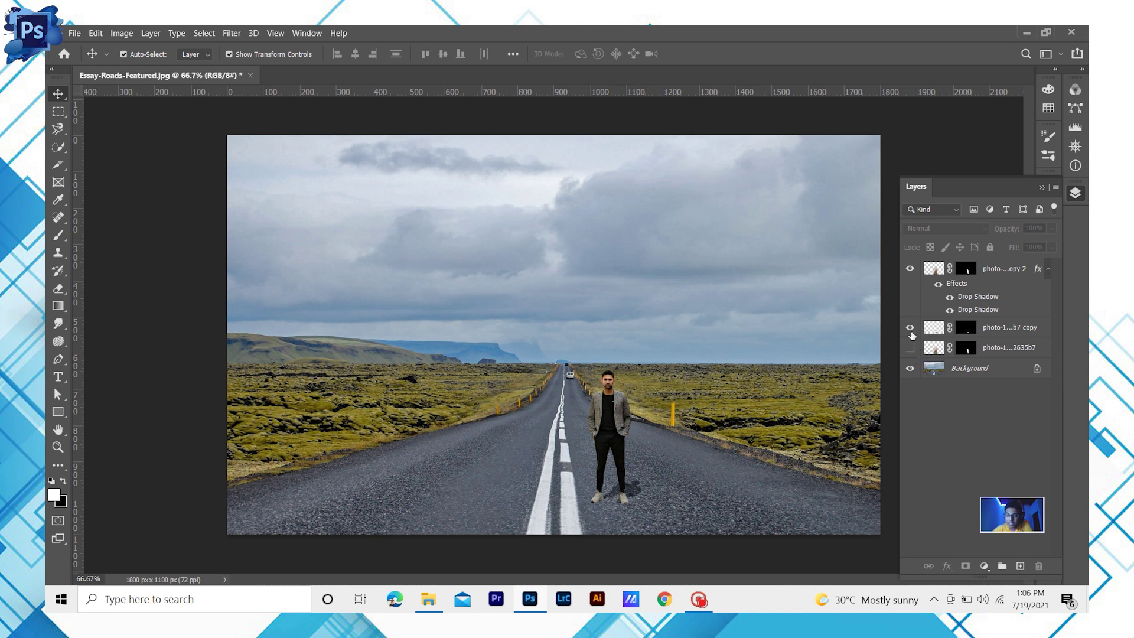
Step: Create a layer group, move the man's top copy and the shadow layer into it, and collapse the group
left_click(1002, 566)
left_click_drag(993, 284, 994, 269)
left_click_drag(994, 348, 957, 271)
left_click(925, 267)
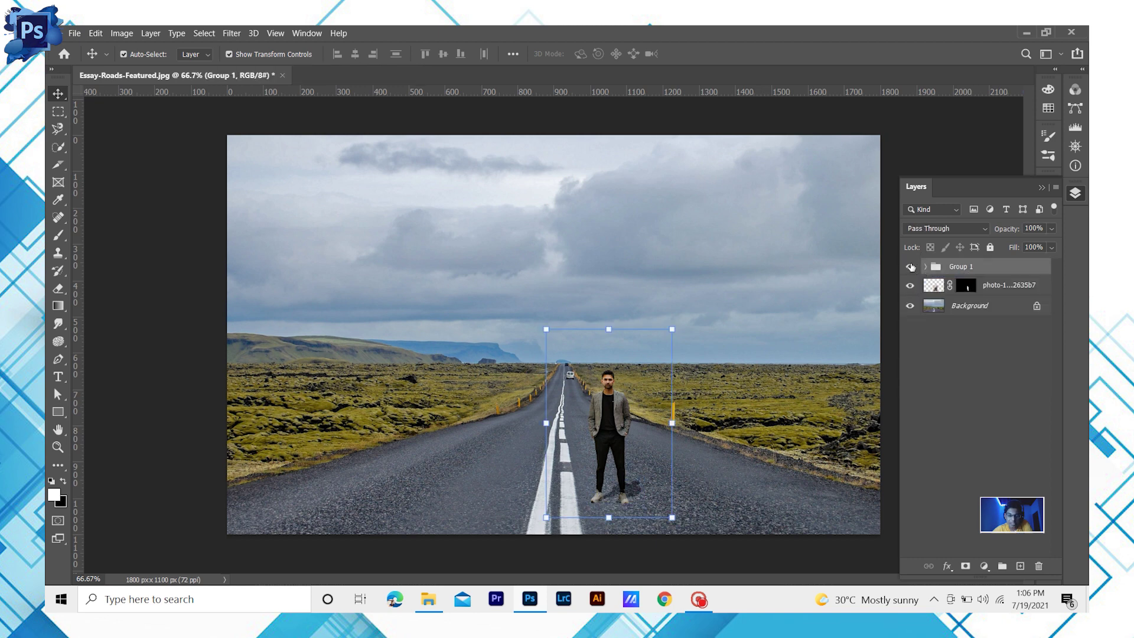
Step: Hide and show Group 1 to compare the edited man and shadow with the original cut-out
left_click(910, 267)
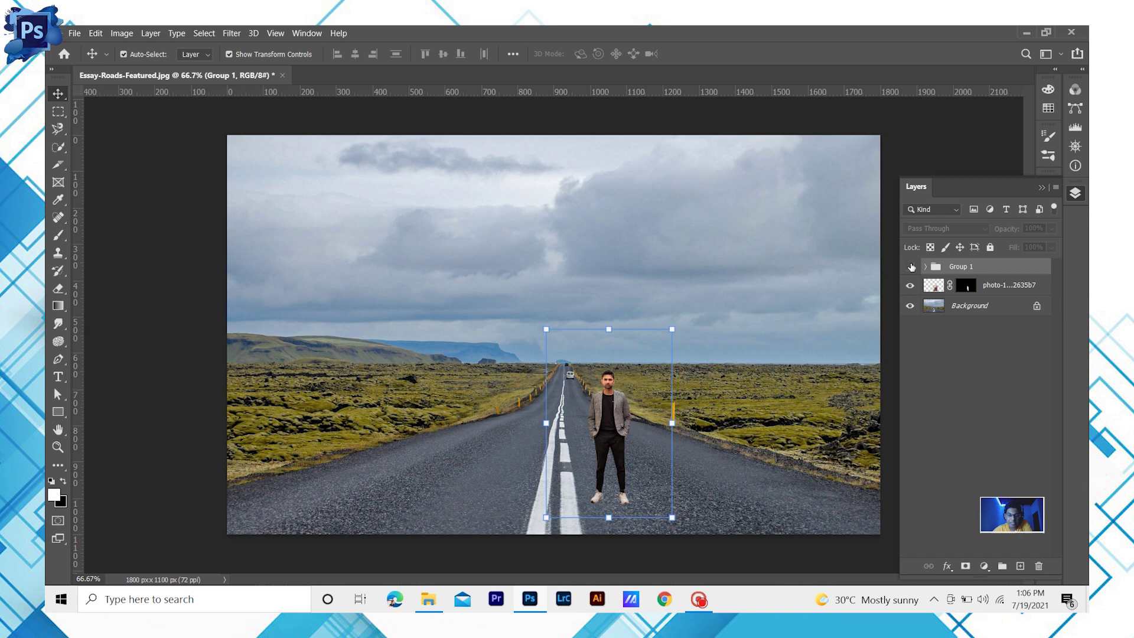
left_click(910, 267)
left_click(910, 267)
left_click(798, 395)
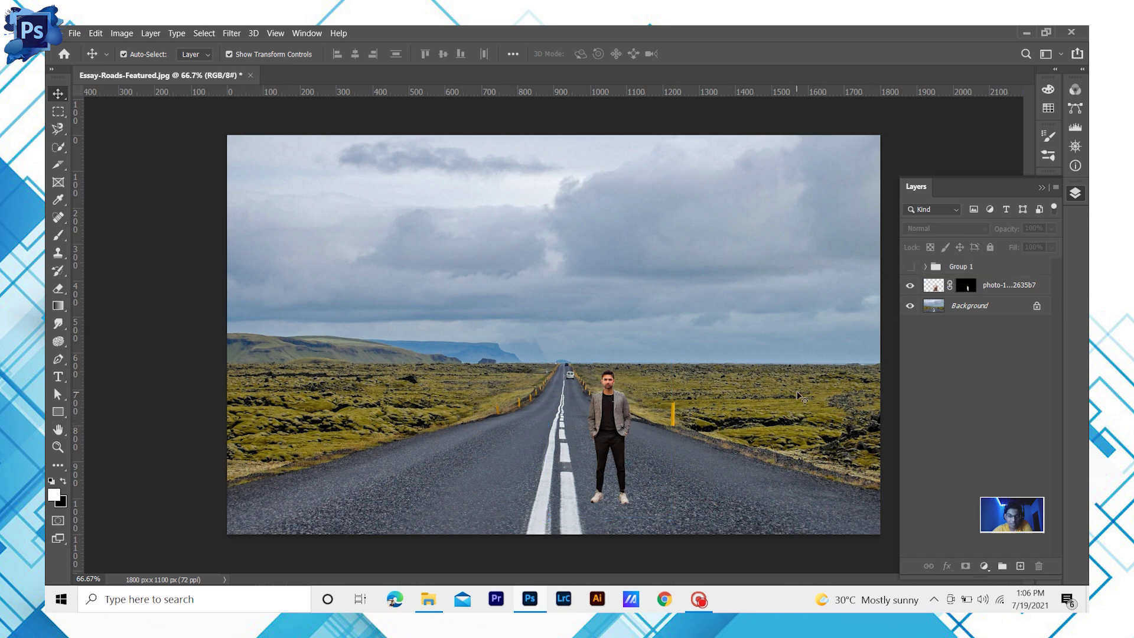
left_click(910, 267)
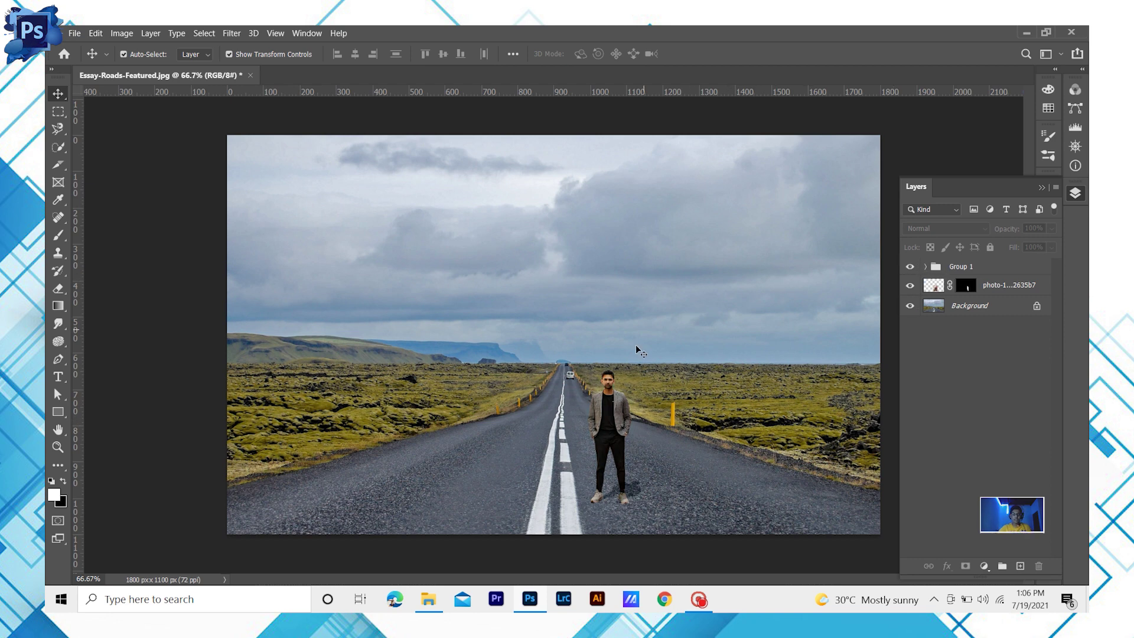